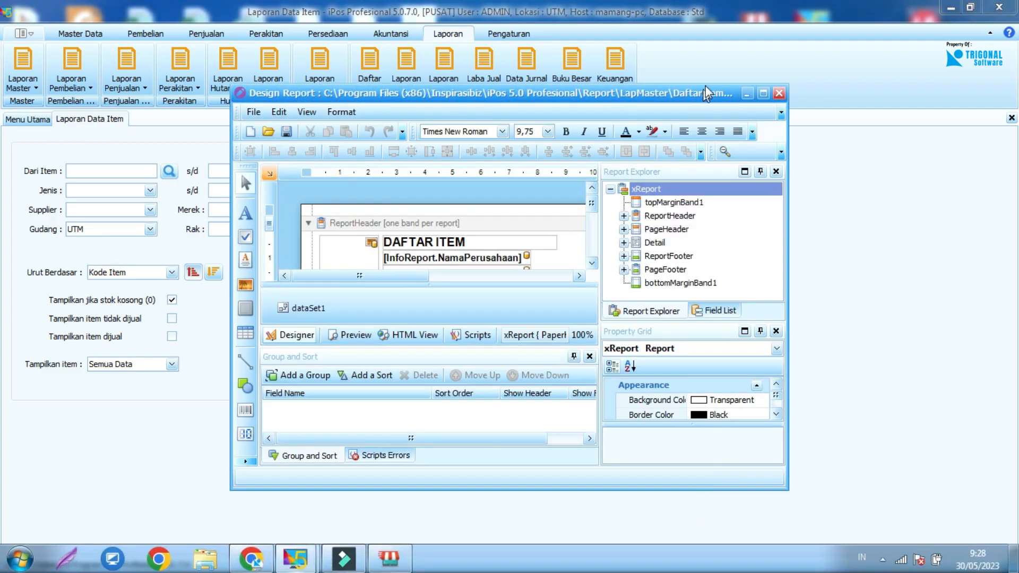
# Maximize the report designer and examine the report's properties in category order and in alphabetical order.
pyautogui.click(764, 94)
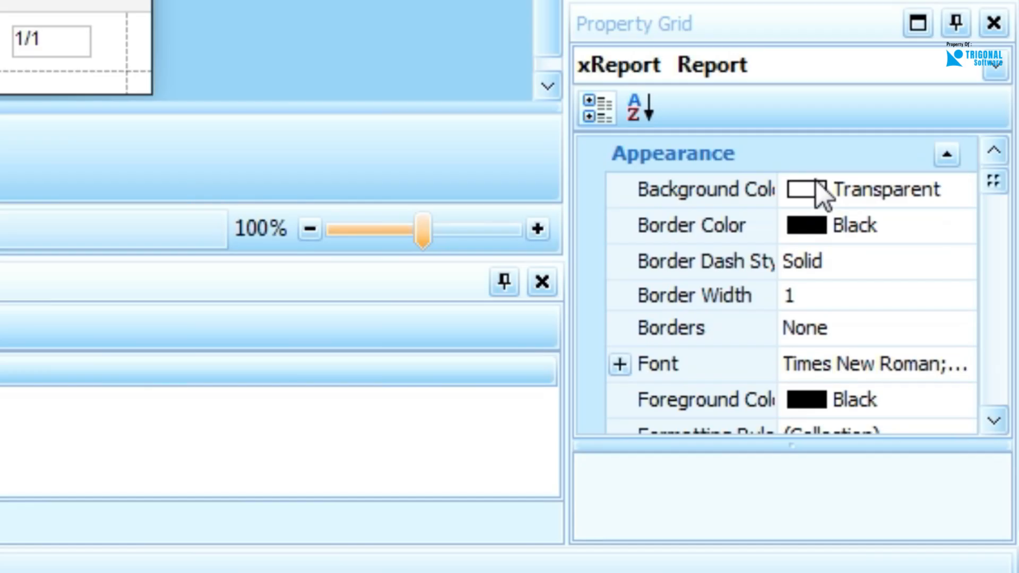
pyautogui.scroll(-8, 928, 401)
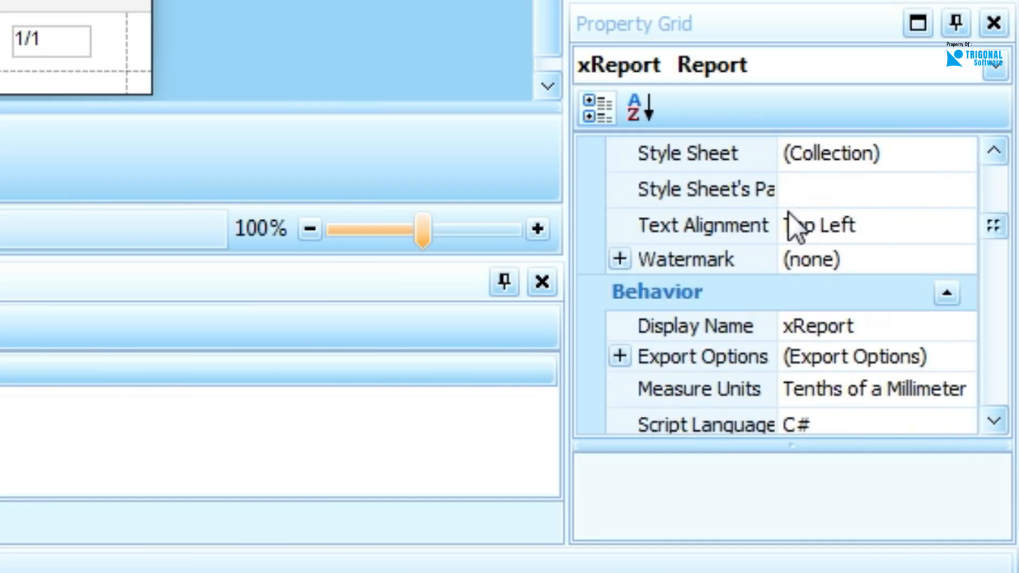
pyautogui.scroll(-9, 932, 177)
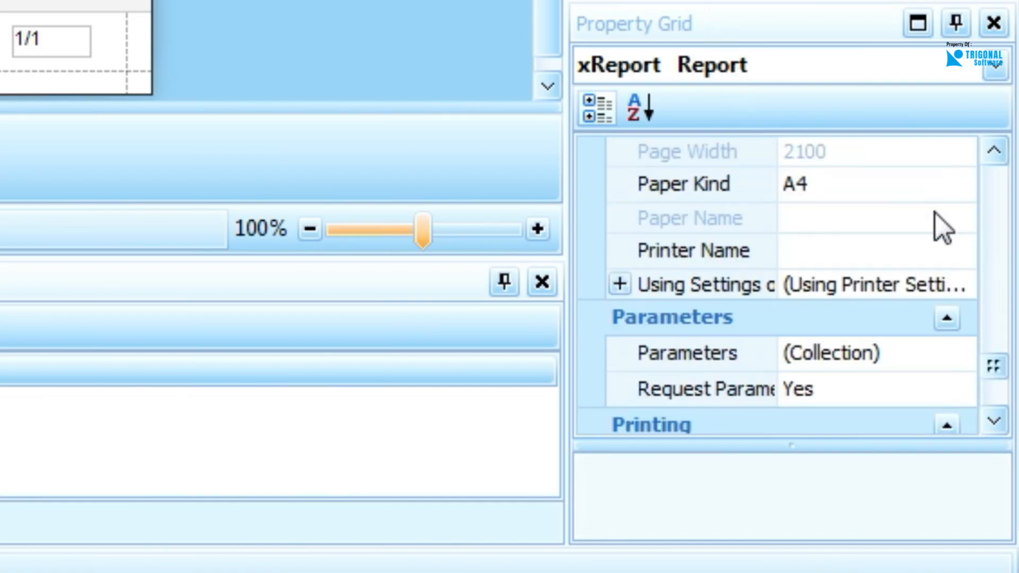
pyautogui.click(648, 106)
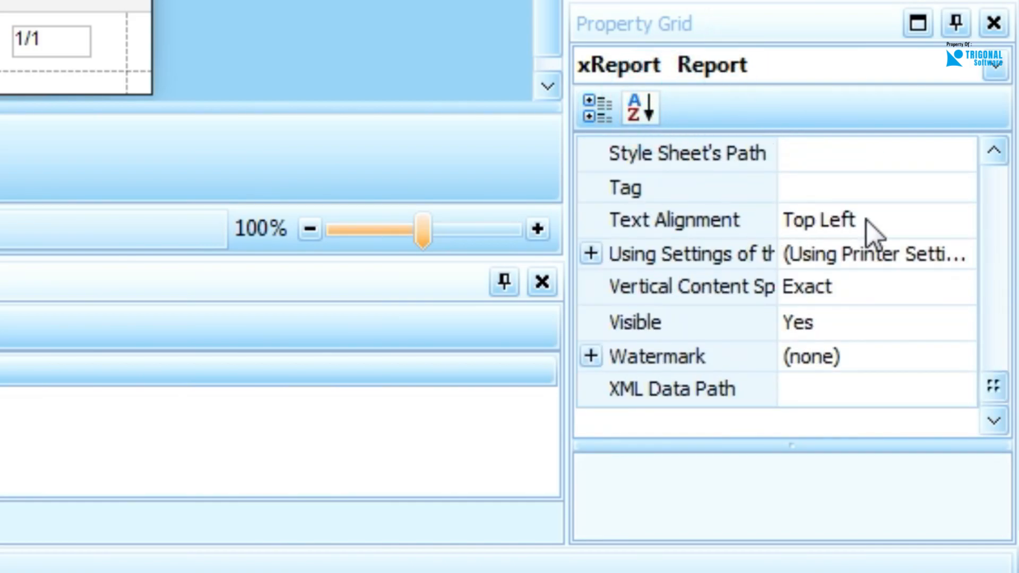
pyautogui.moveTo(1005, 372); pyautogui.dragTo(995, 183)
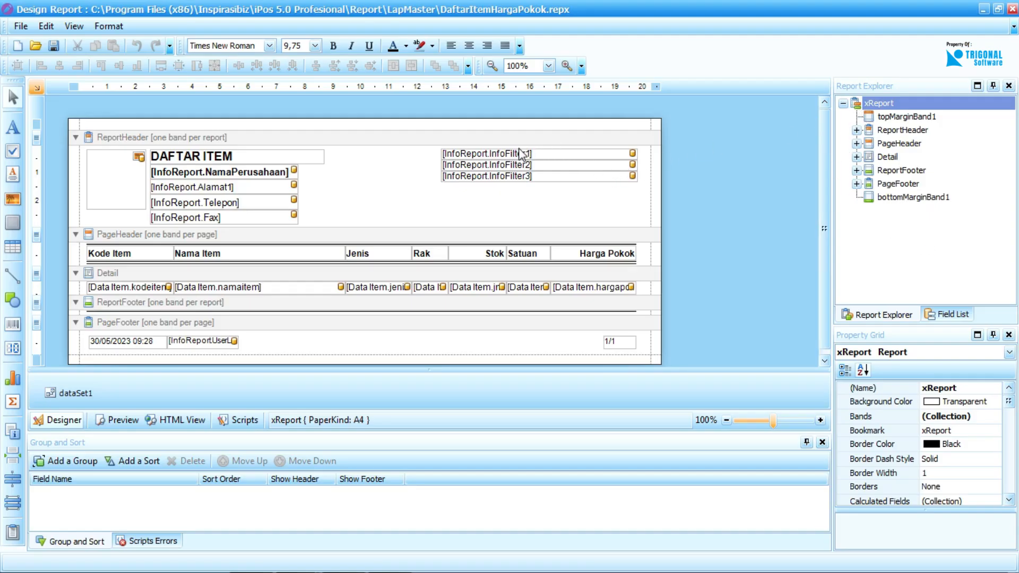
# Select the InfoFilter1 label in the report header and examine the Data Item and InfoReport fields available in dataSet1.
pyautogui.click(498, 158)
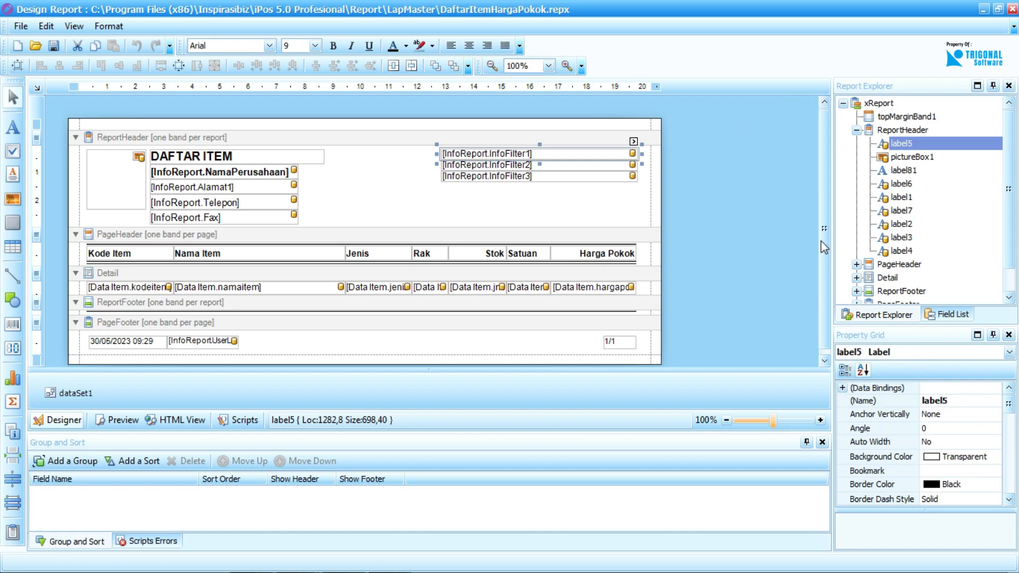
pyautogui.click(945, 315)
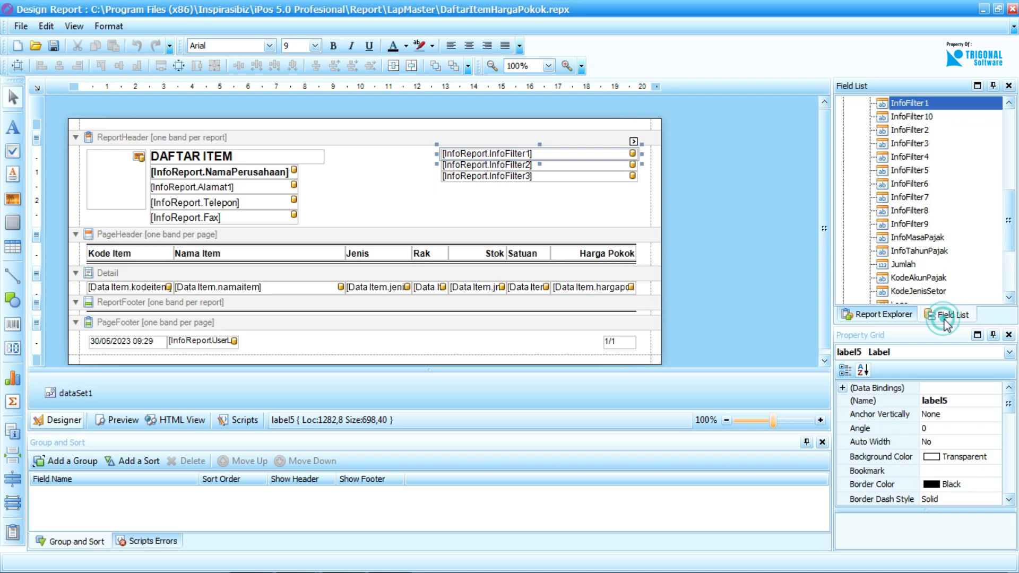
pyautogui.moveTo(1007, 240); pyautogui.dragTo(1007, 160)
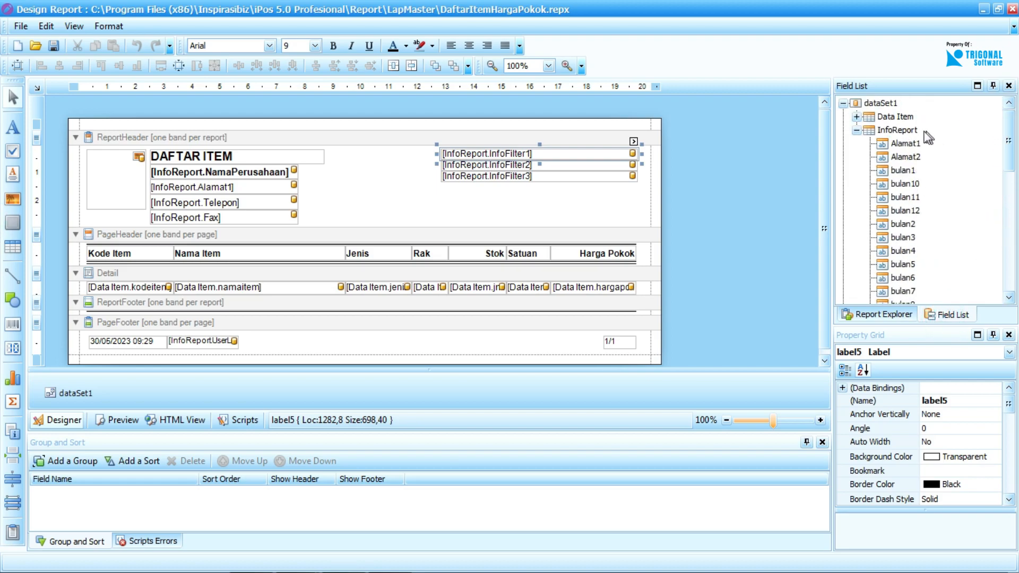
pyautogui.click(857, 117)
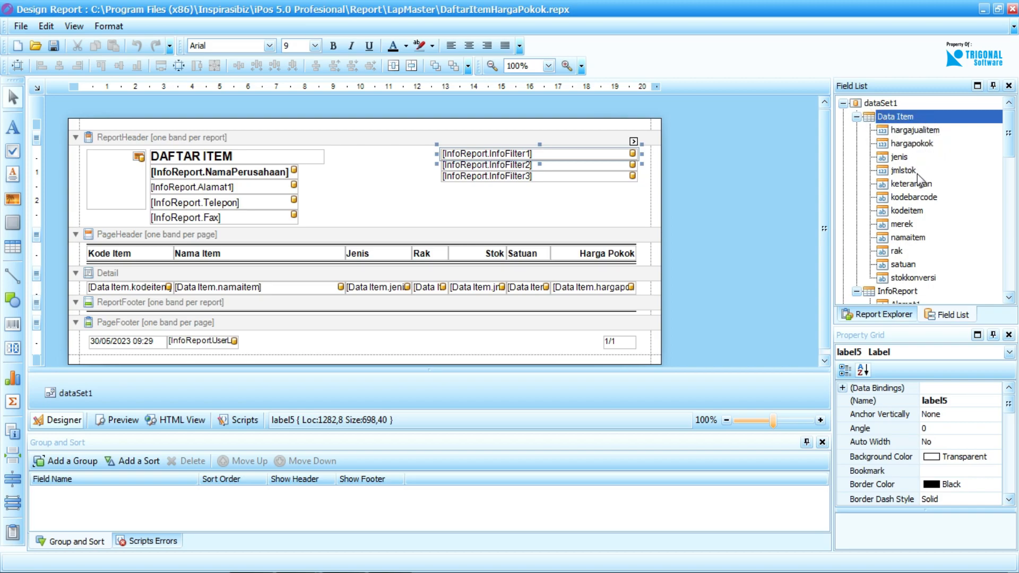
pyautogui.scroll(-10, 913, 197)
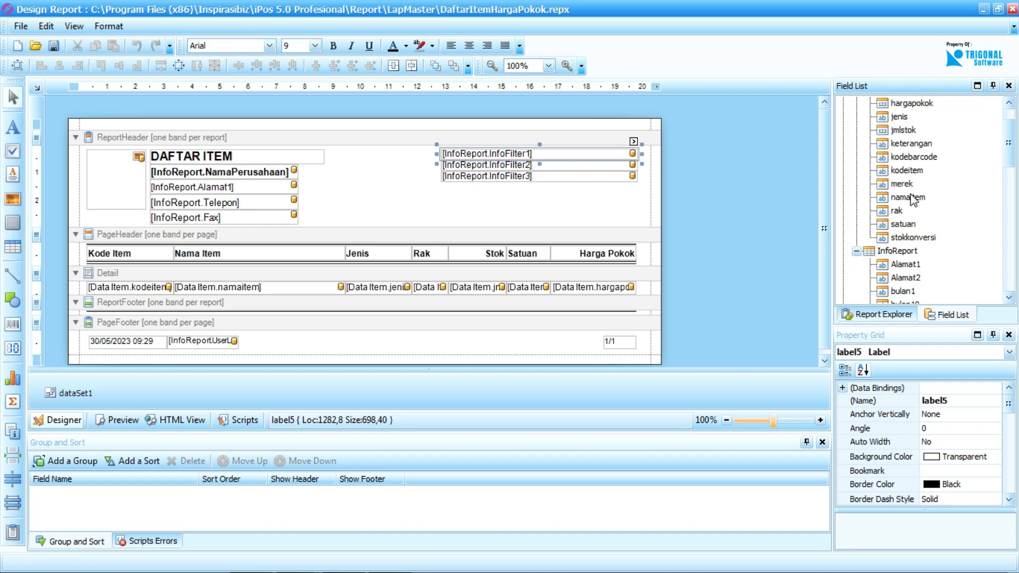
pyautogui.scroll(10, 921, 197)
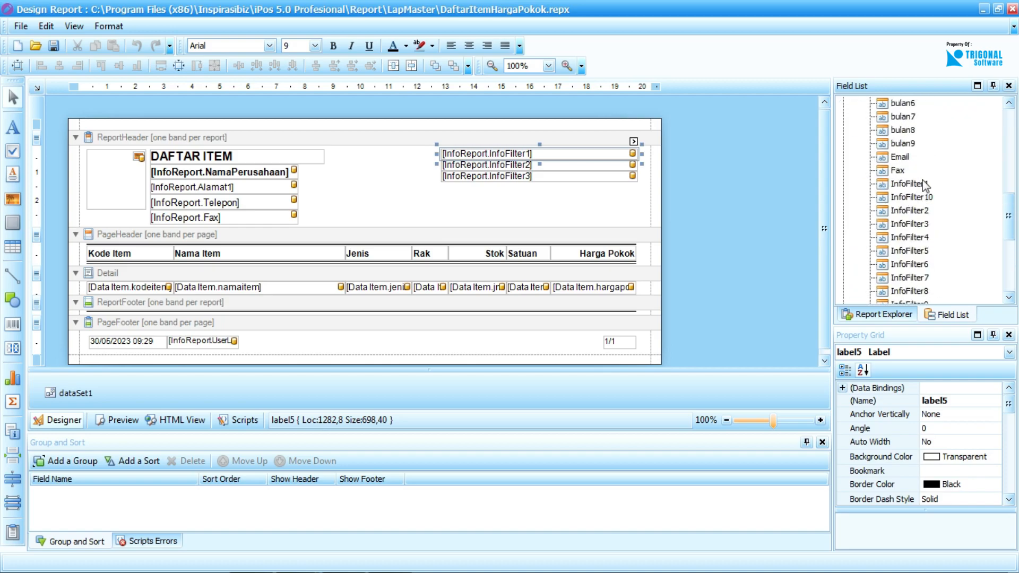
pyautogui.scroll(5, 902, 201)
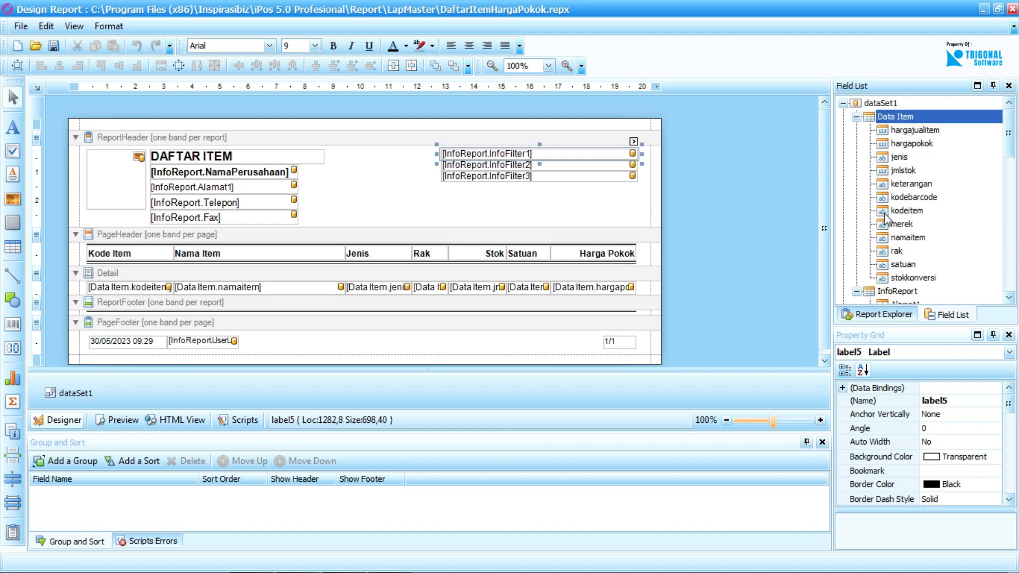
pyautogui.click(857, 117)
pyautogui.click(856, 131)
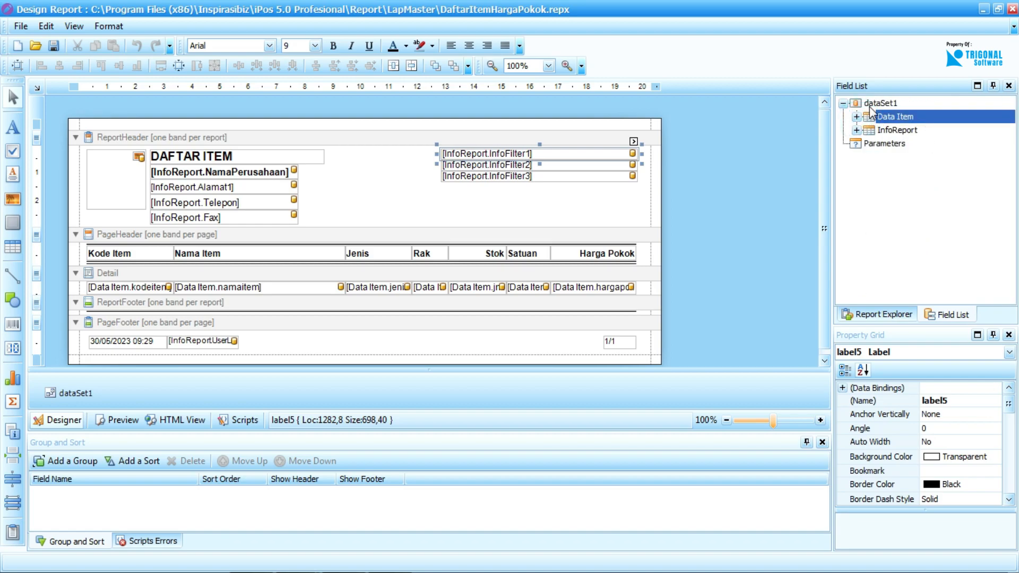
# Add a calculated field to dataSet1 and open the calculated fields for editing.
pyautogui.rightClick(864, 105)
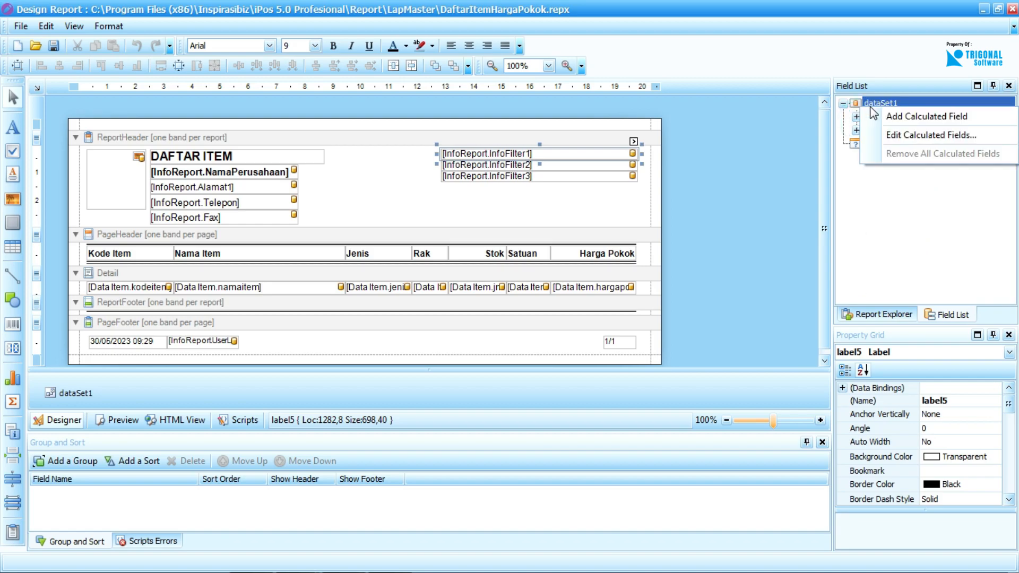
pyautogui.click(919, 121)
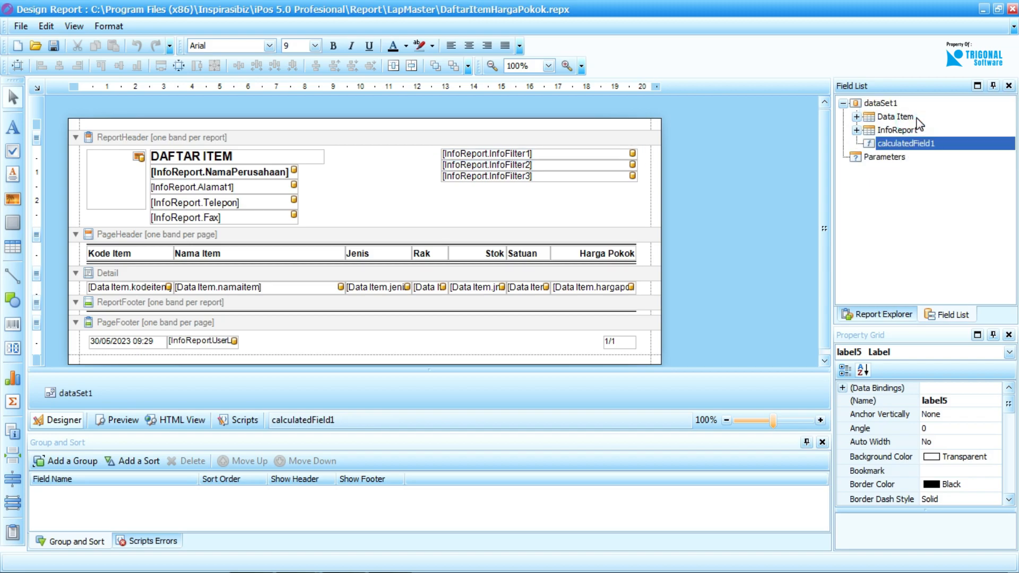
pyautogui.rightClick(909, 148)
pyautogui.click(938, 173)
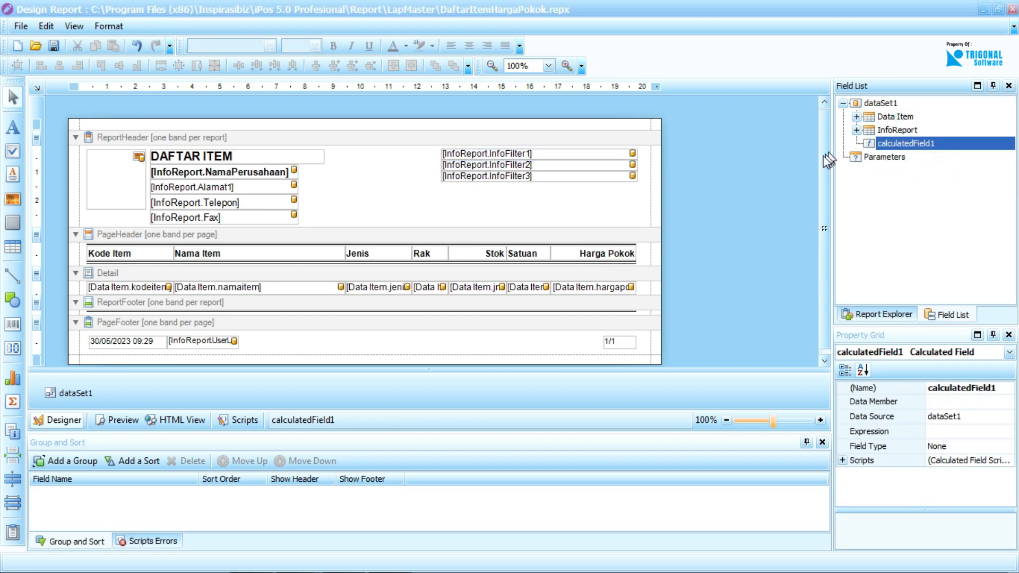
# Set the calculated field's type to String after checking its name property.
pyautogui.click(615, 317)
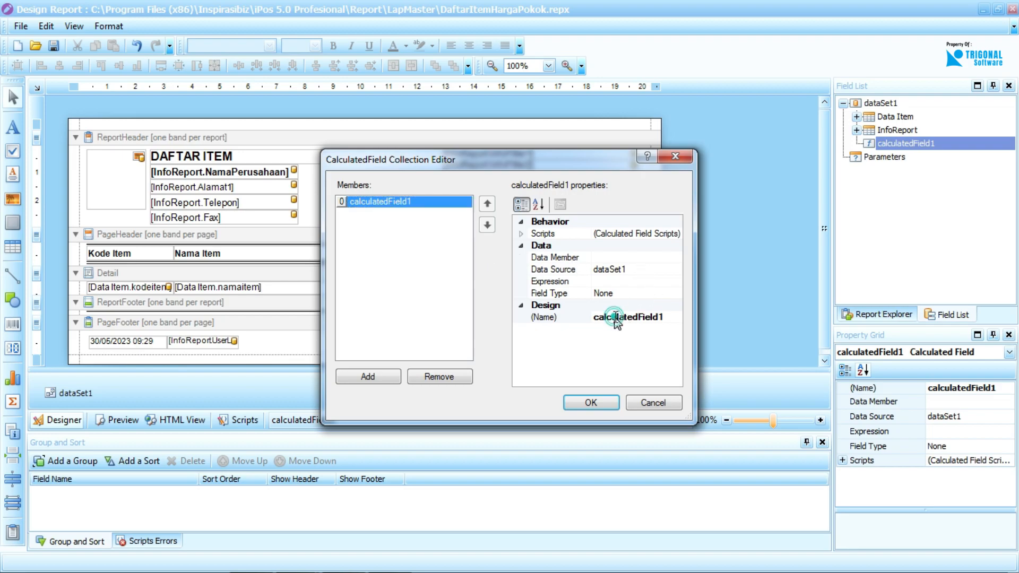
pyautogui.click(671, 316)
pyautogui.moveTo(672, 316); pyautogui.dragTo(587, 314)
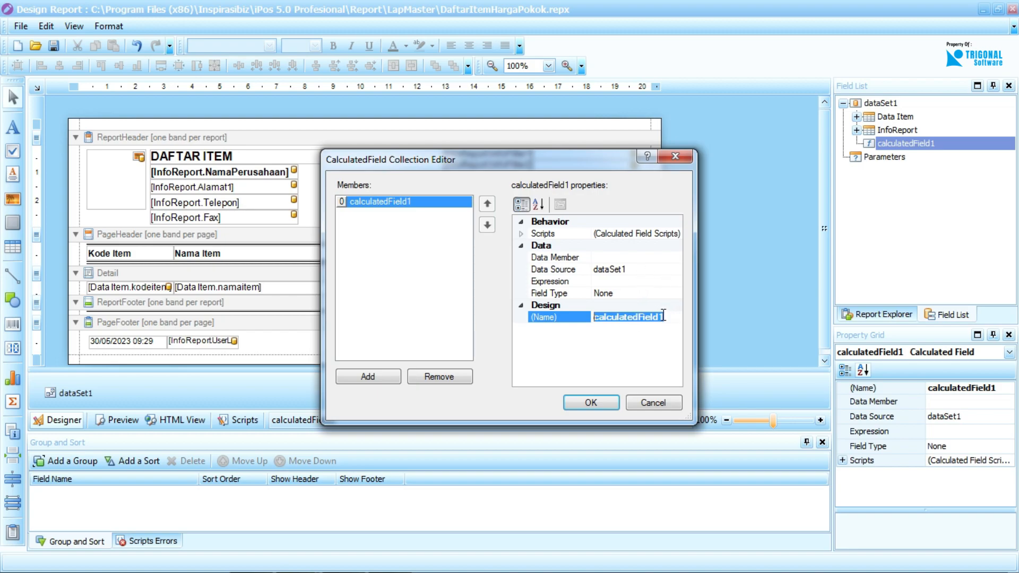
pyautogui.click(664, 293)
pyautogui.click(676, 295)
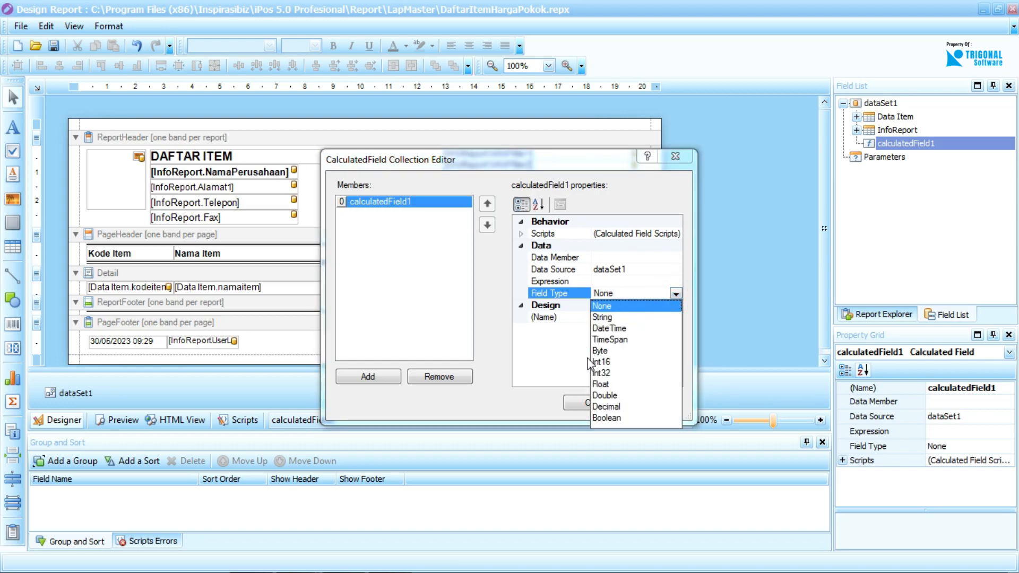
pyautogui.click(676, 316)
pyautogui.click(675, 293)
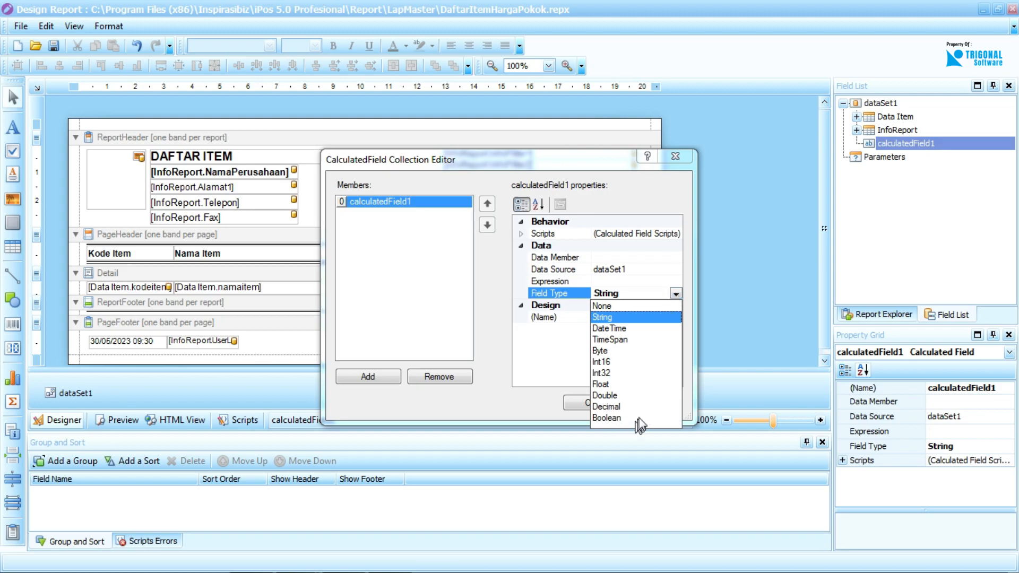
pyautogui.click(676, 293)
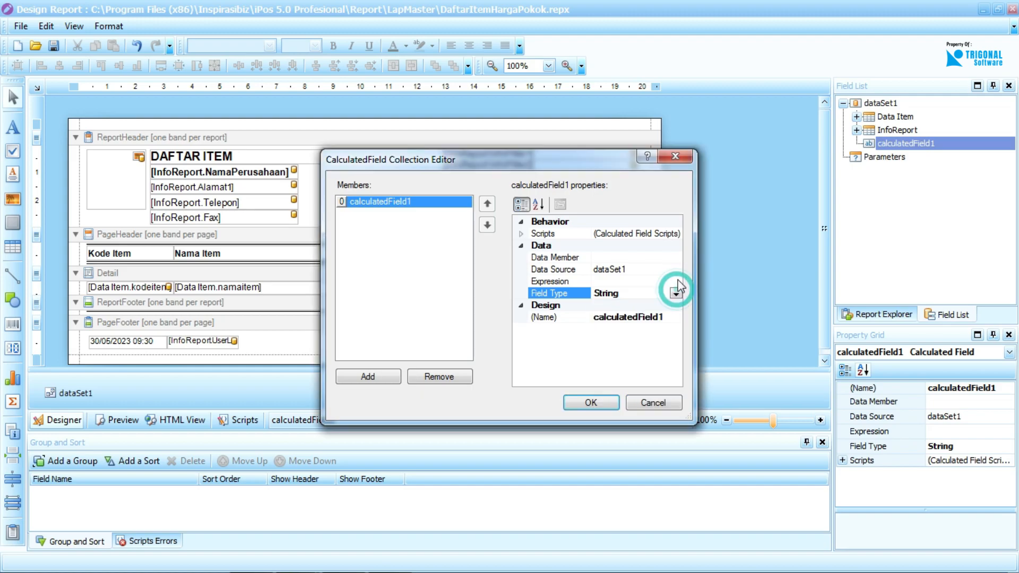
# Examine the functions, operators, fields, constants and parameters offered for the calculated field's expression, and leave without entering one.
pyautogui.click(676, 269)
pyautogui.click(676, 282)
pyautogui.click(675, 281)
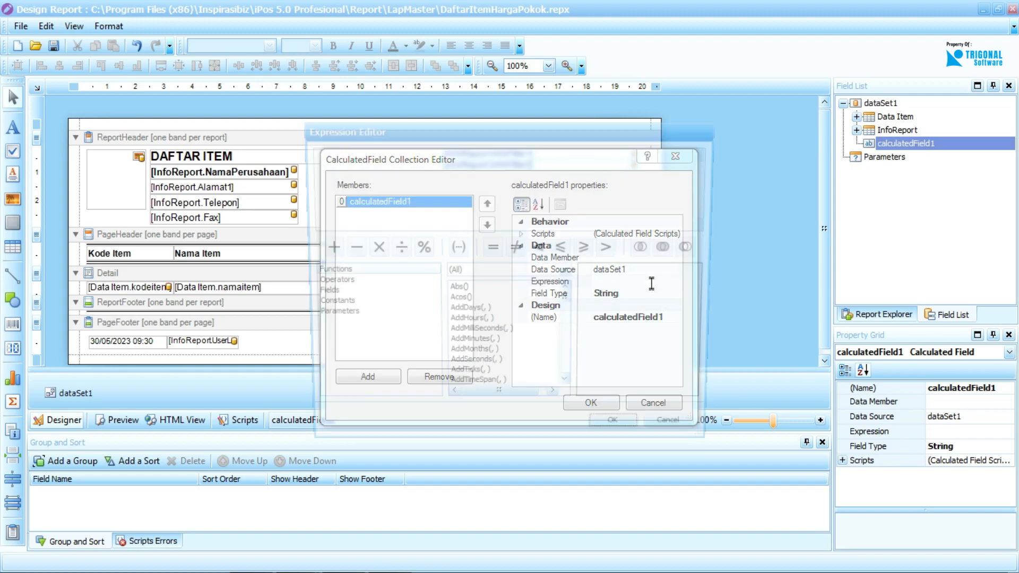
pyautogui.moveTo(568, 305); pyautogui.dragTo(571, 396)
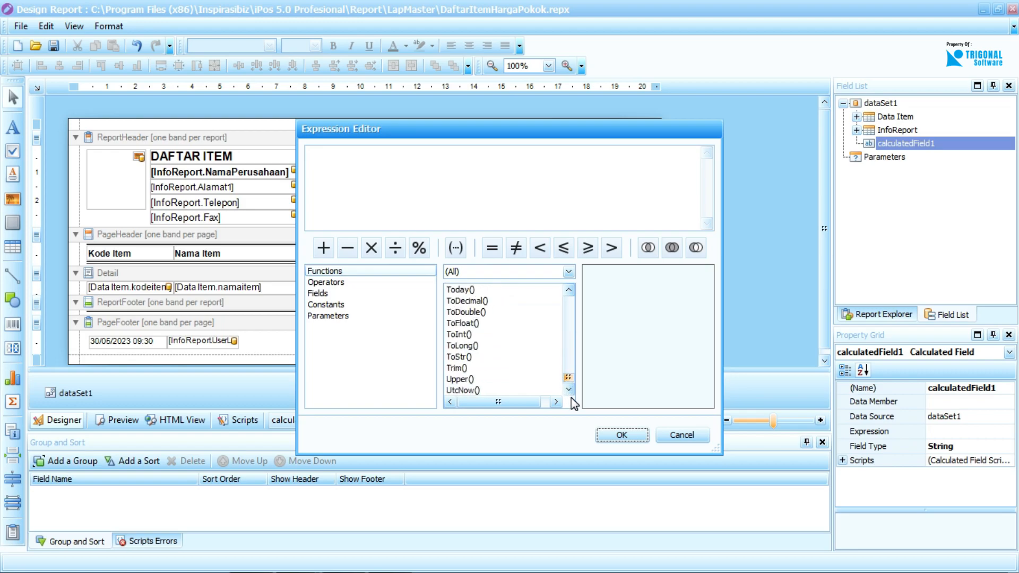
pyautogui.click(395, 285)
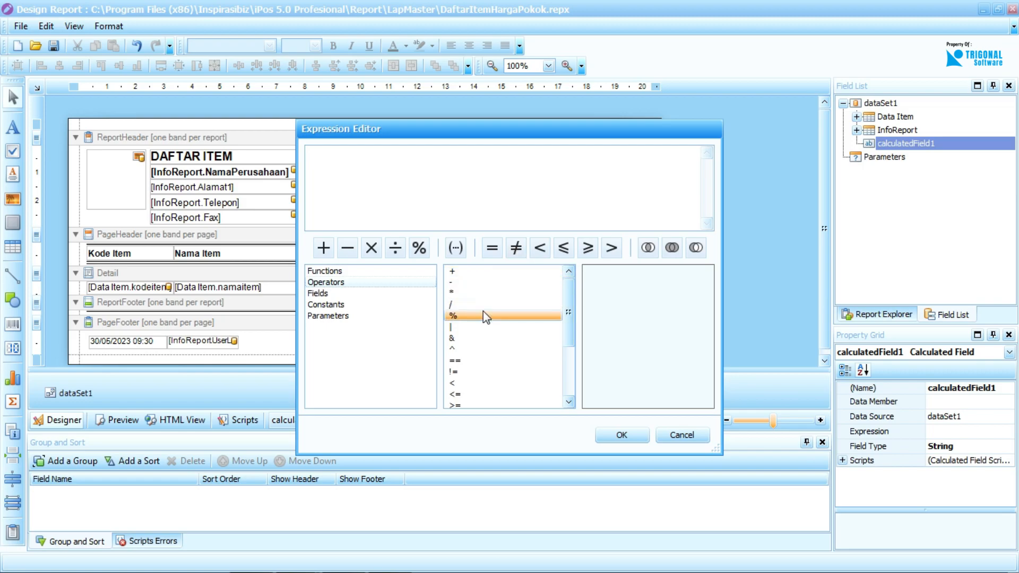
pyautogui.moveTo(568, 316); pyautogui.dragTo(568, 377)
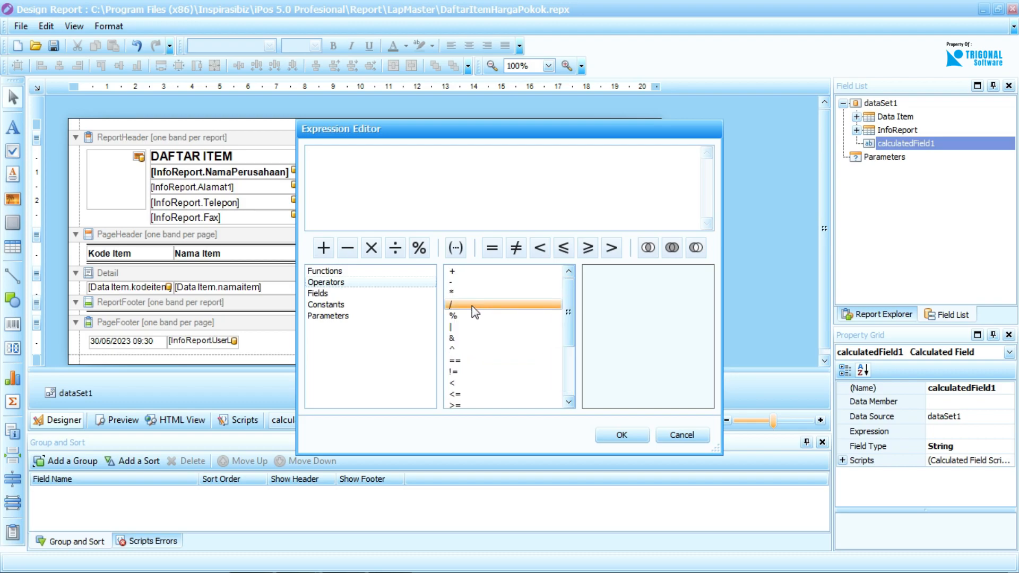
pyautogui.click(412, 293)
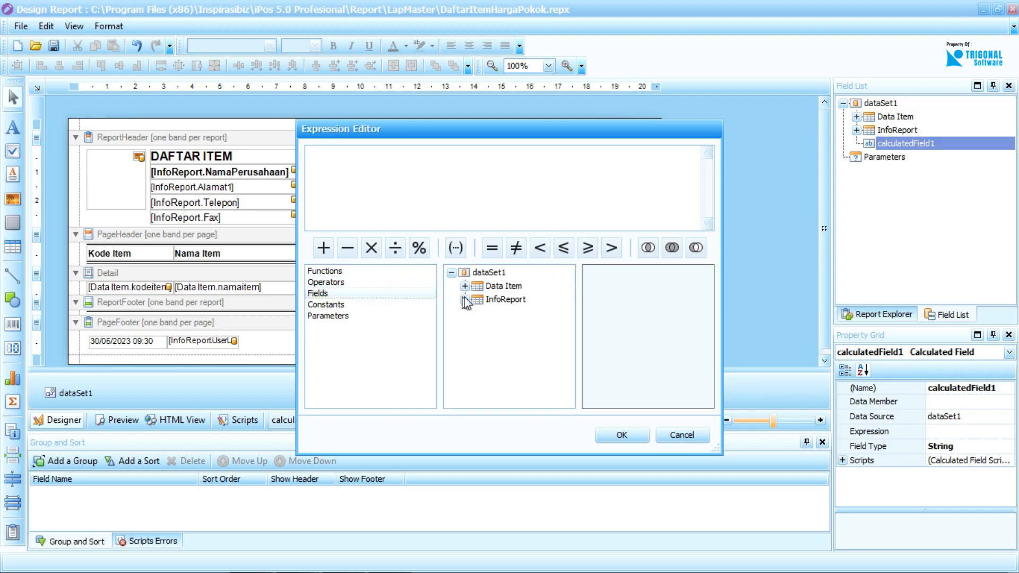
pyautogui.click(465, 285)
pyautogui.click(464, 285)
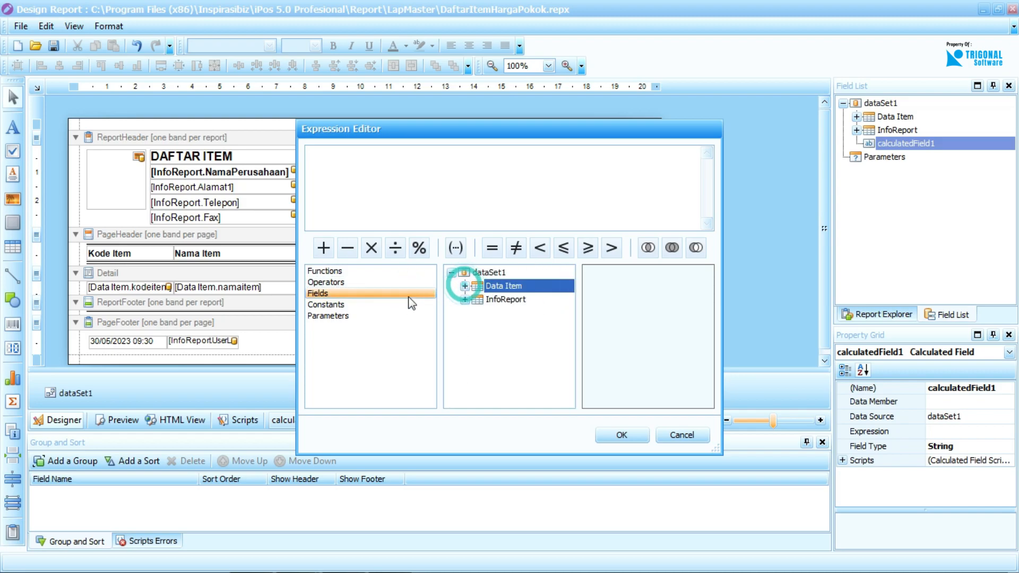
pyautogui.click(398, 304)
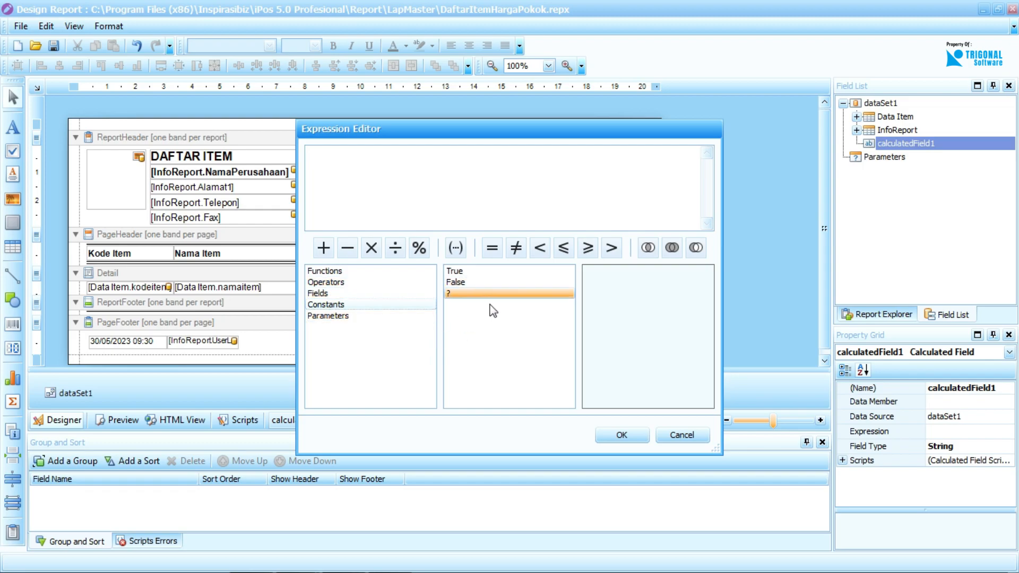
pyautogui.click(391, 316)
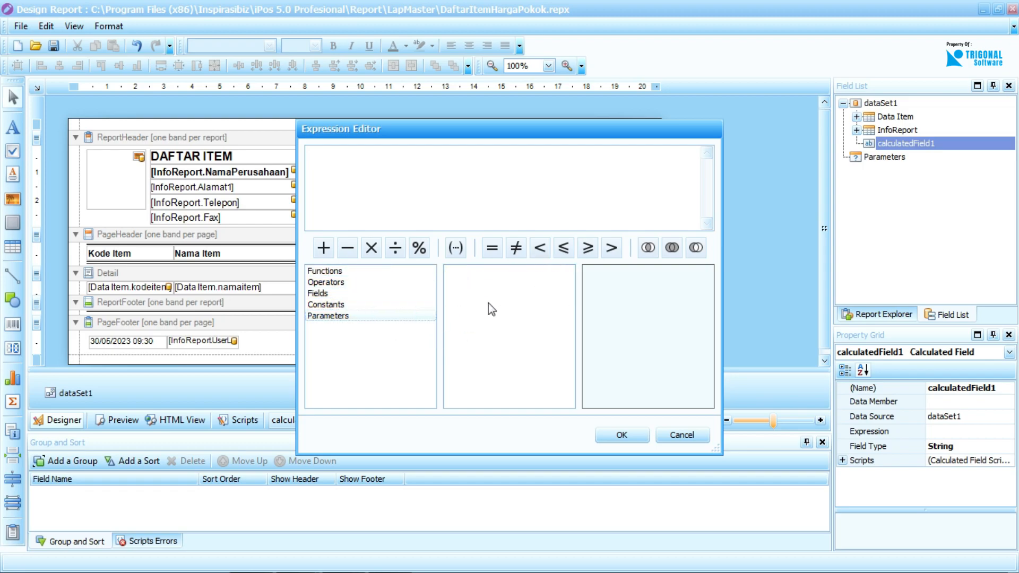
pyautogui.click(681, 434)
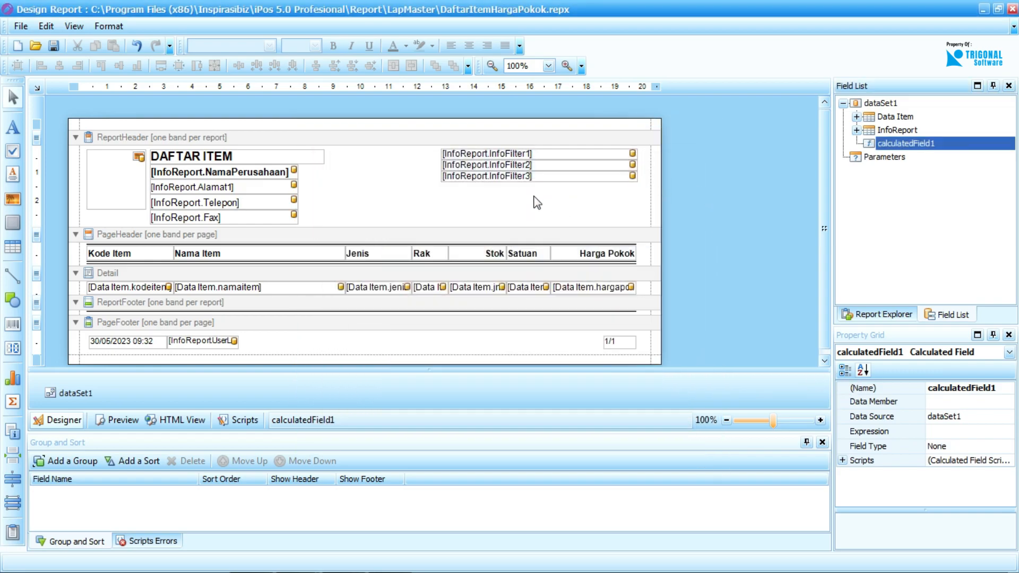
# Select the Alamat1 label in the report header and look through the available fonts without changing its font.
pyautogui.click(254, 178)
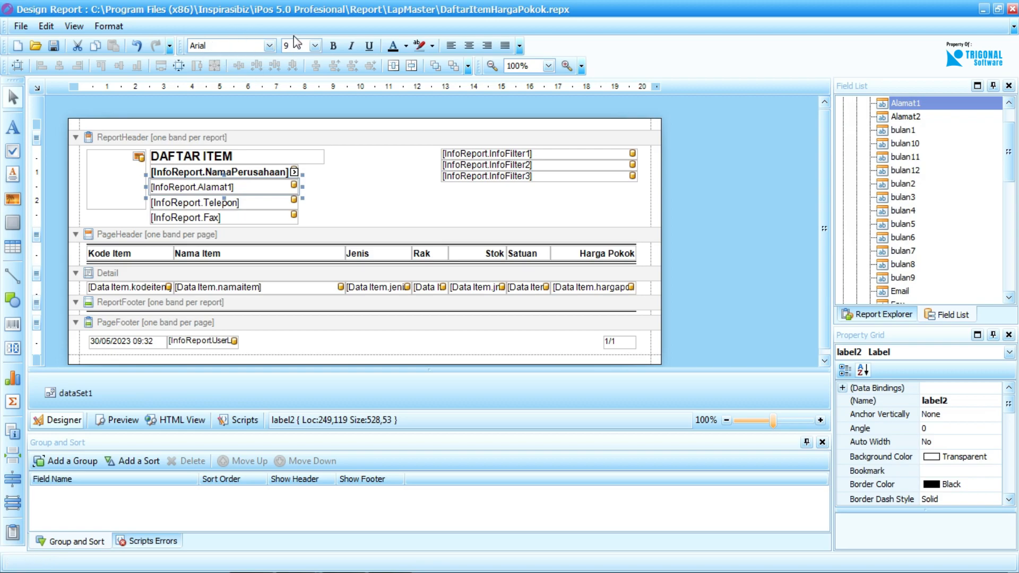
pyautogui.click(259, 51)
pyautogui.scroll(-5, 249, 122)
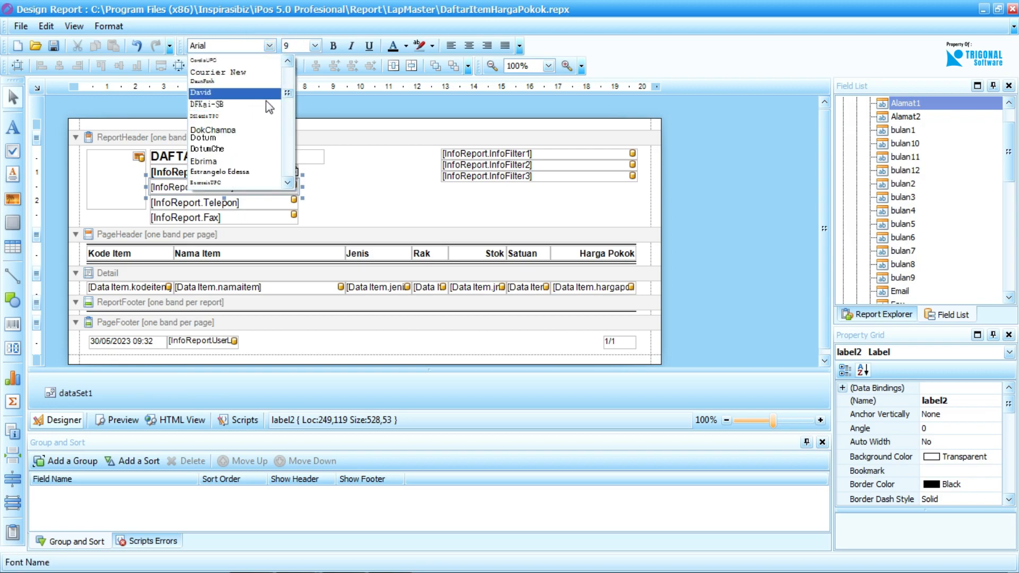
pyautogui.moveTo(291, 94); pyautogui.dragTo(287, 72)
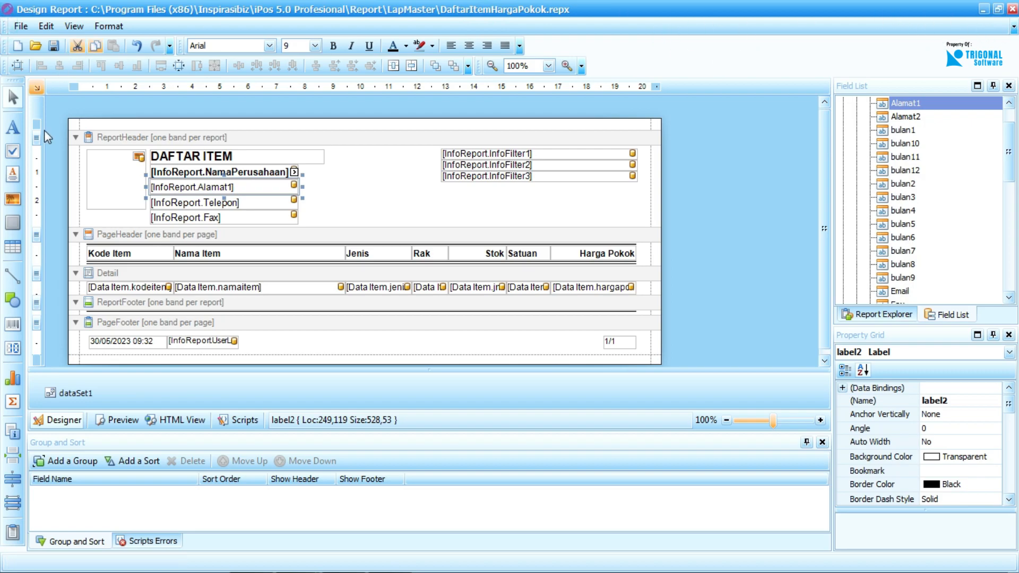
# Close the report designer and open the mini printer settings.
pyautogui.click(1013, 10)
pyautogui.click(511, 311)
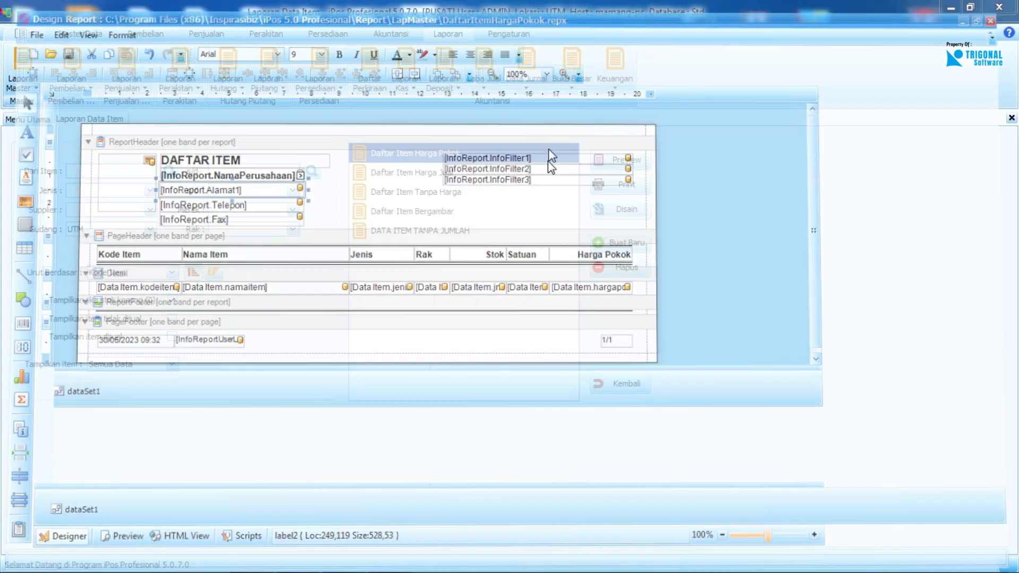
pyautogui.click(517, 34)
pyautogui.click(186, 88)
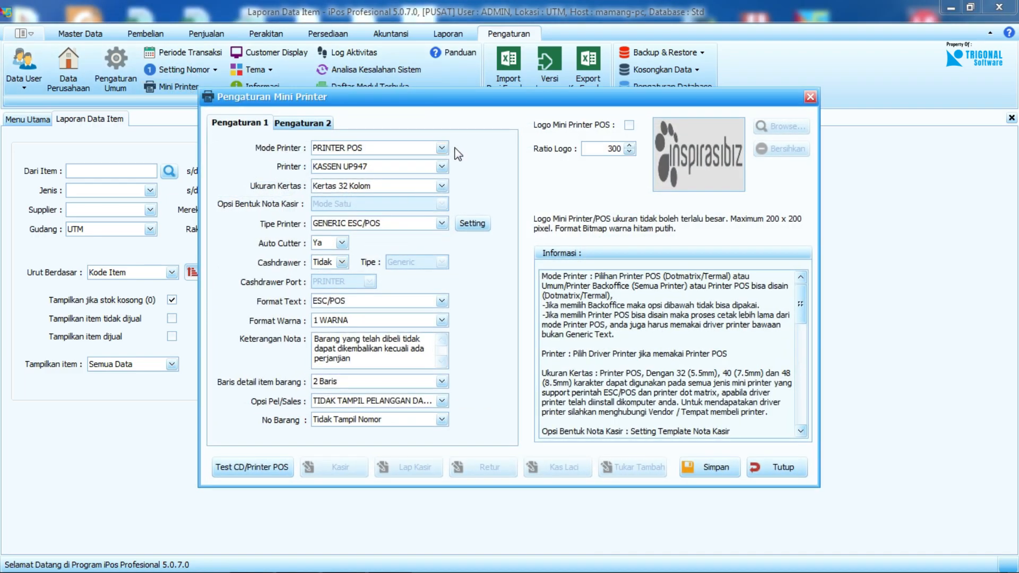
# Set the printer mode to PRINTER POS BISA DISAIN and open the Kasir receipt layout for design.
pyautogui.moveTo(478, 95); pyautogui.dragTo(514, 52)
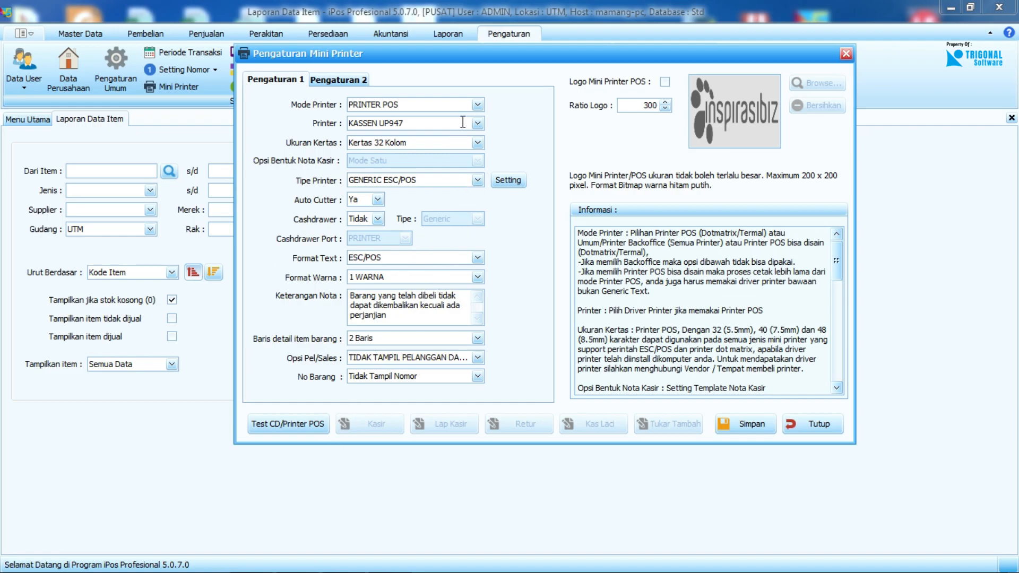
pyautogui.click(477, 105)
pyautogui.click(451, 131)
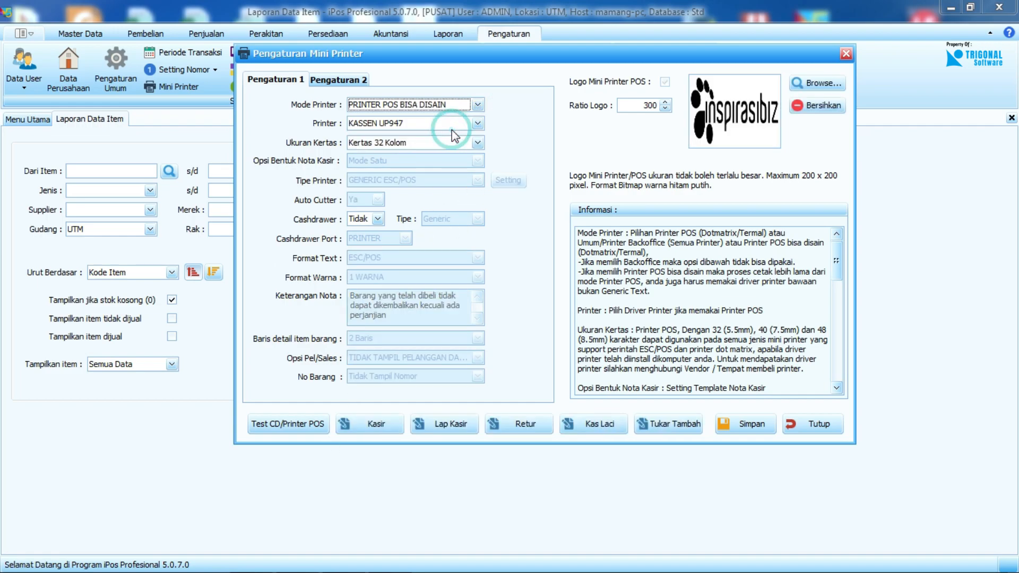
pyautogui.click(386, 420)
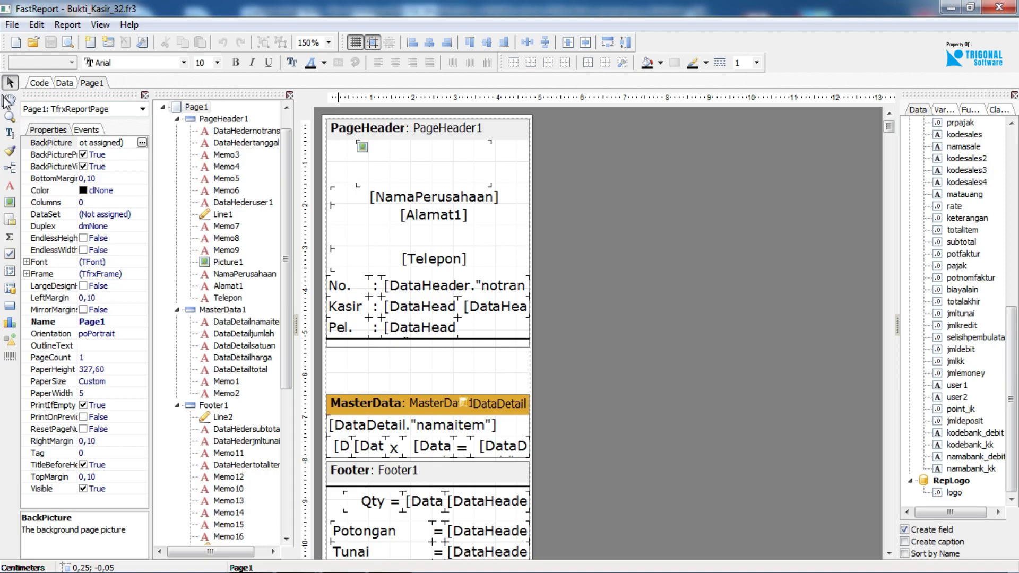
# Look through the barcode types and the line and shape objects available for the receipt.
pyautogui.click(10, 357)
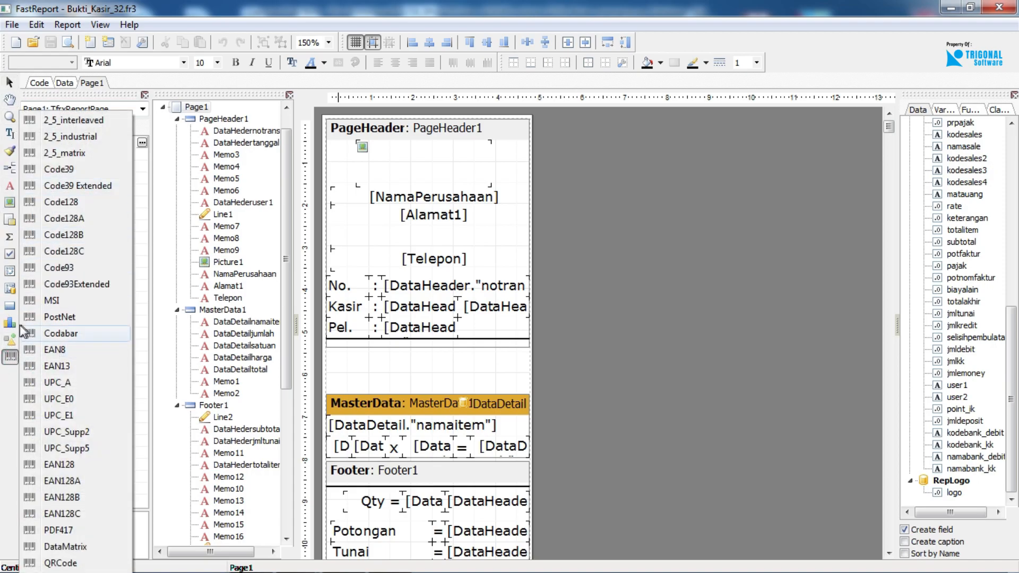
pyautogui.click(10, 340)
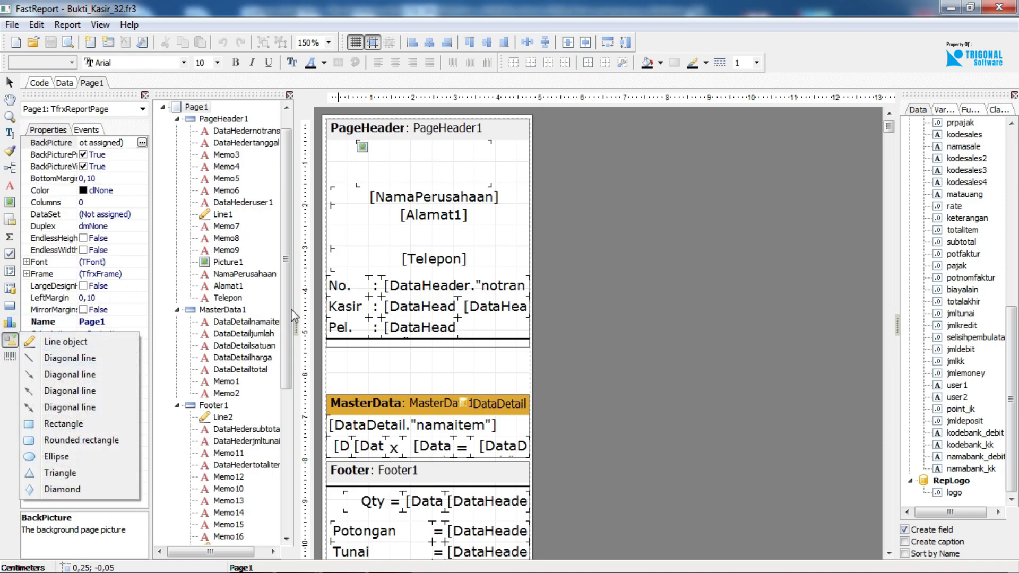
# Select the separator line in the page header and extend the PageHeader1 band downward to leave more space below it.
pyautogui.click(397, 341)
pyautogui.scroll(-1, 460, 342)
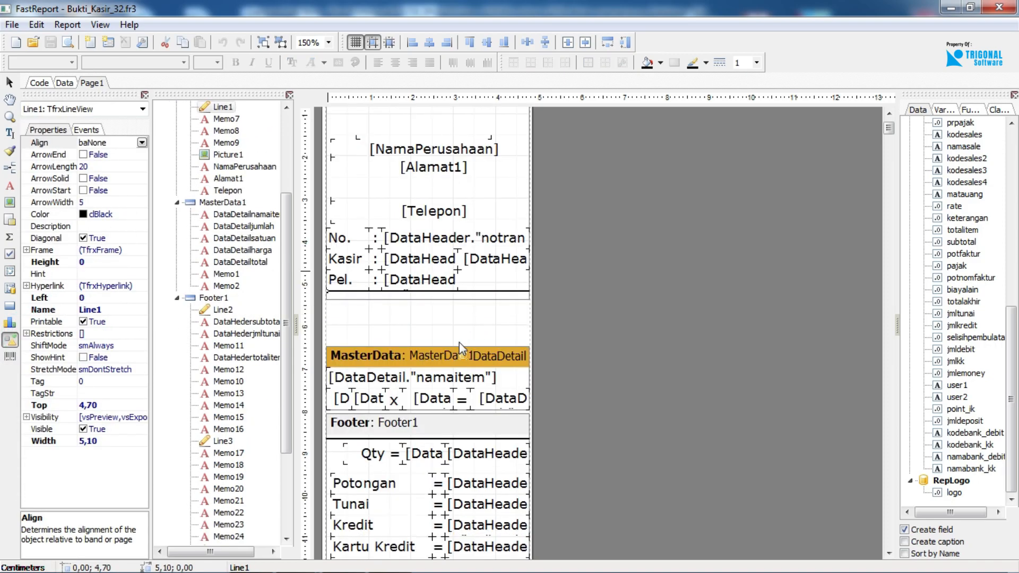
pyautogui.moveTo(450, 298); pyautogui.dragTo(450, 324)
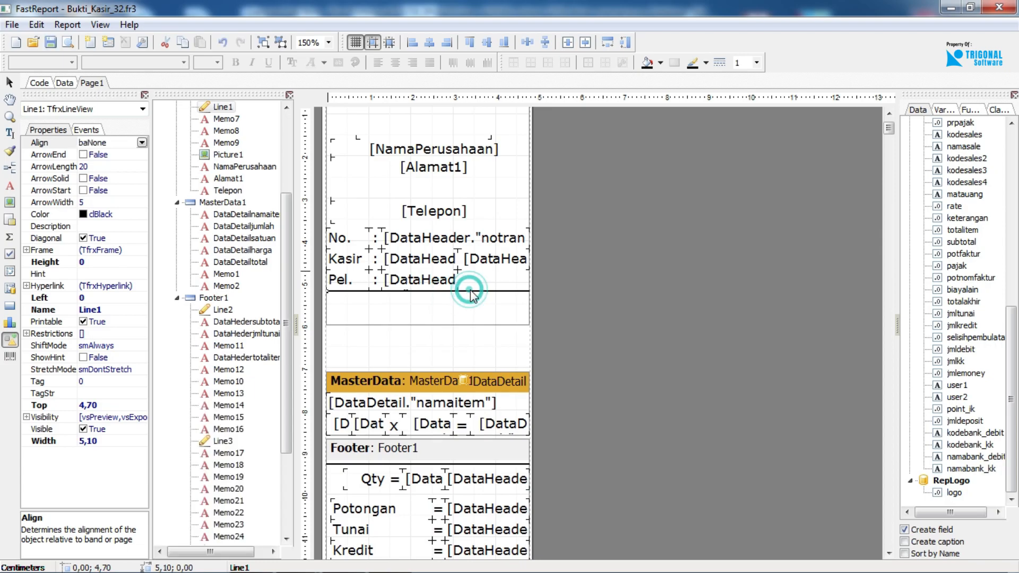
# Give the page header's separator line Line1 a dashed style and disable its Diagonal property.
pyautogui.click(717, 70)
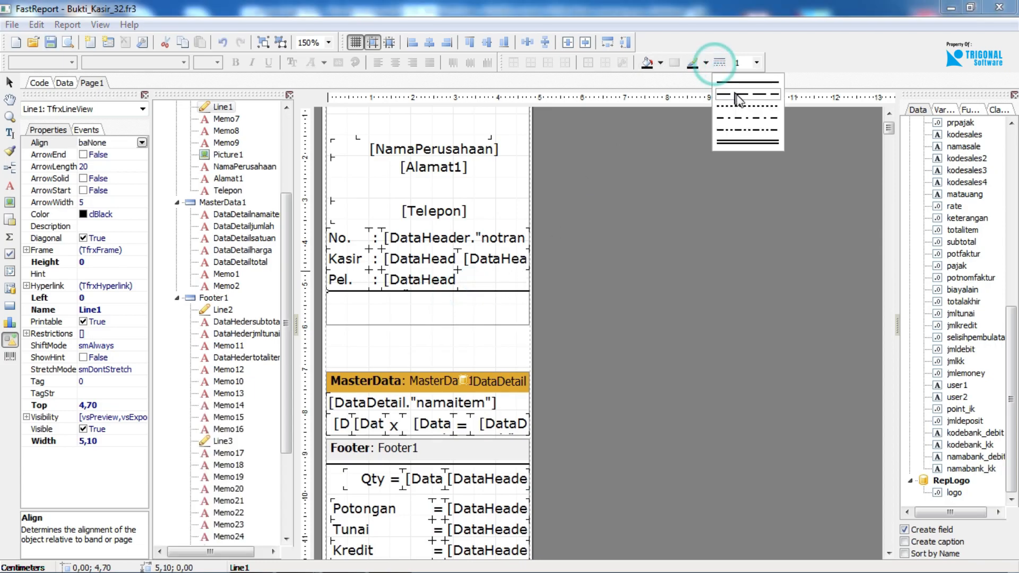
pyautogui.click(740, 98)
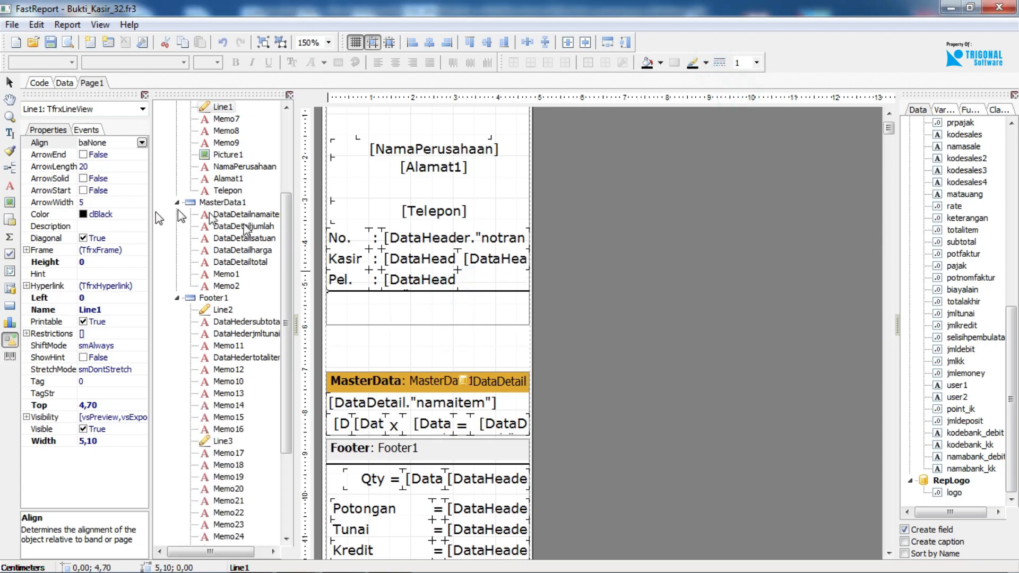
pyautogui.click(487, 293)
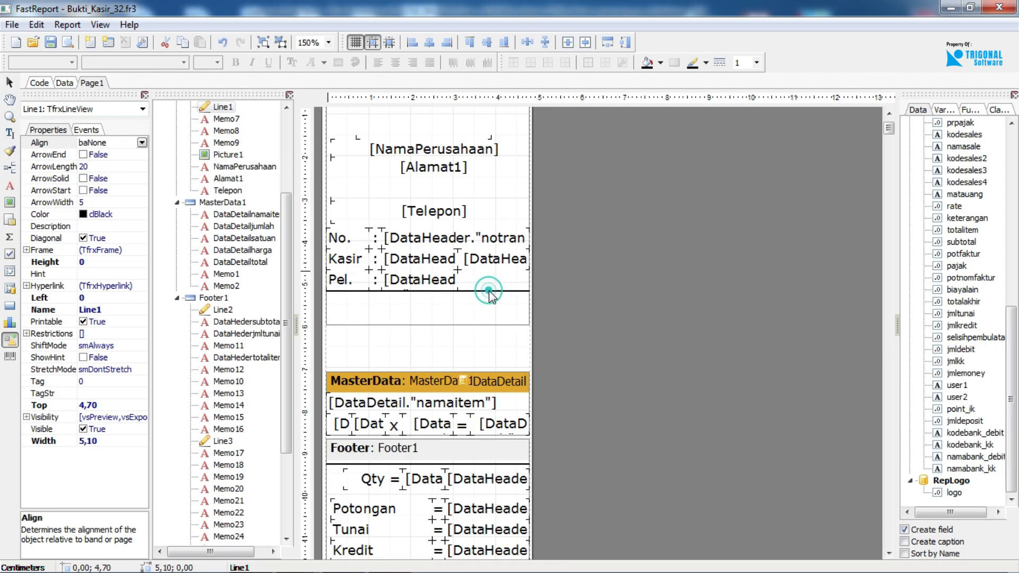
pyautogui.click(497, 289)
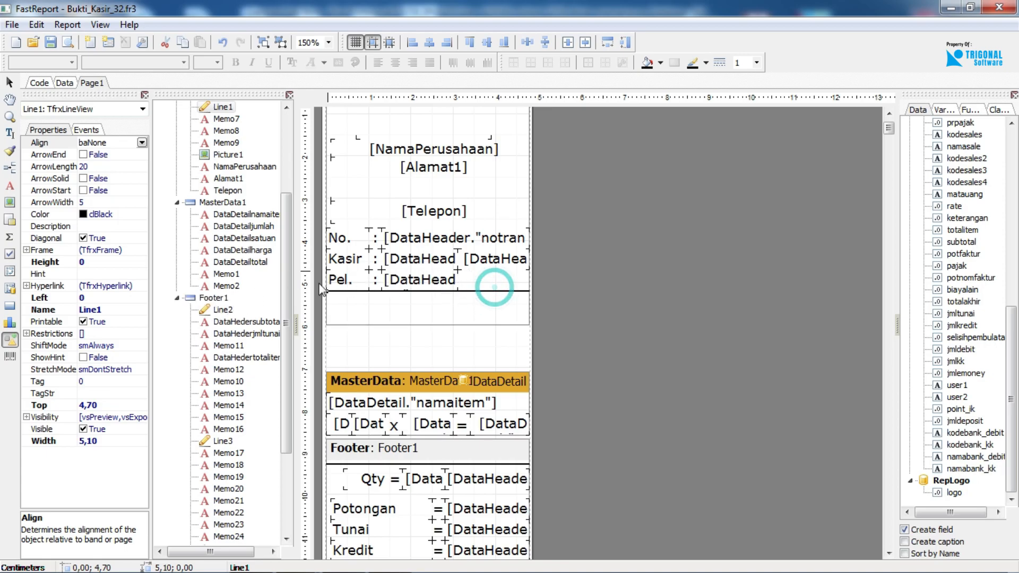
pyautogui.click(227, 314)
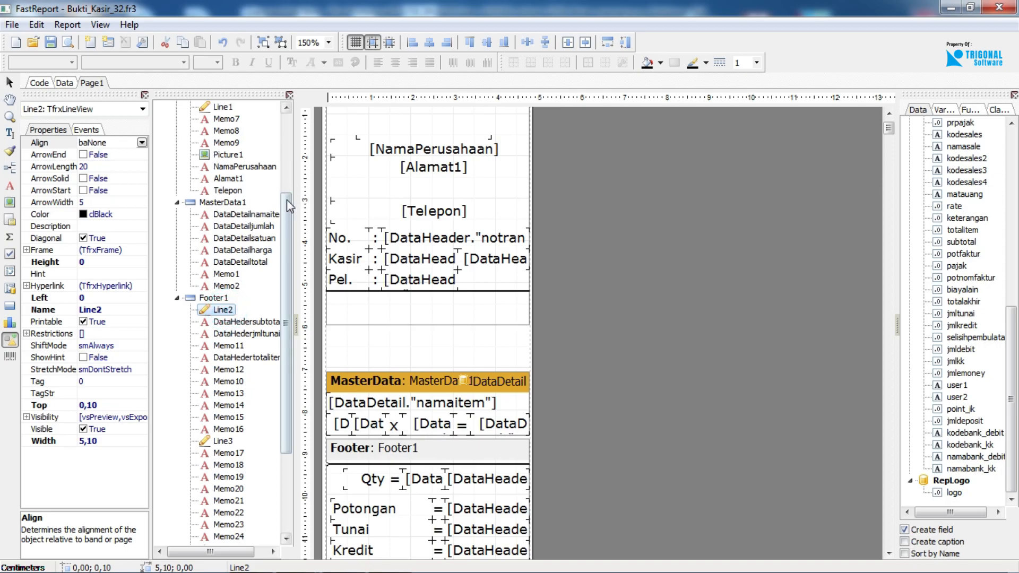
pyautogui.moveTo(284, 235); pyautogui.dragTo(285, 198)
pyautogui.click(222, 167)
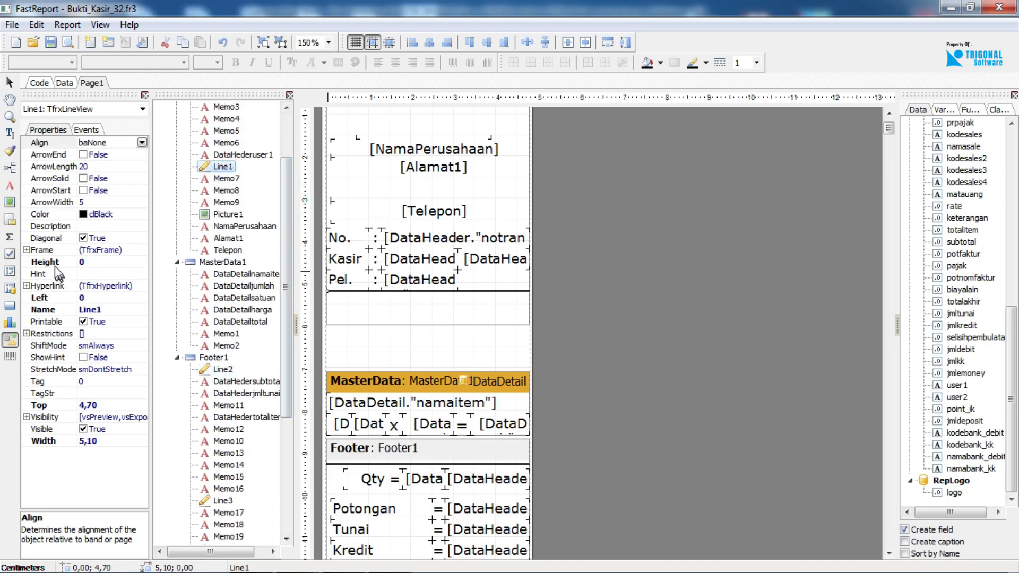
pyautogui.click(88, 240)
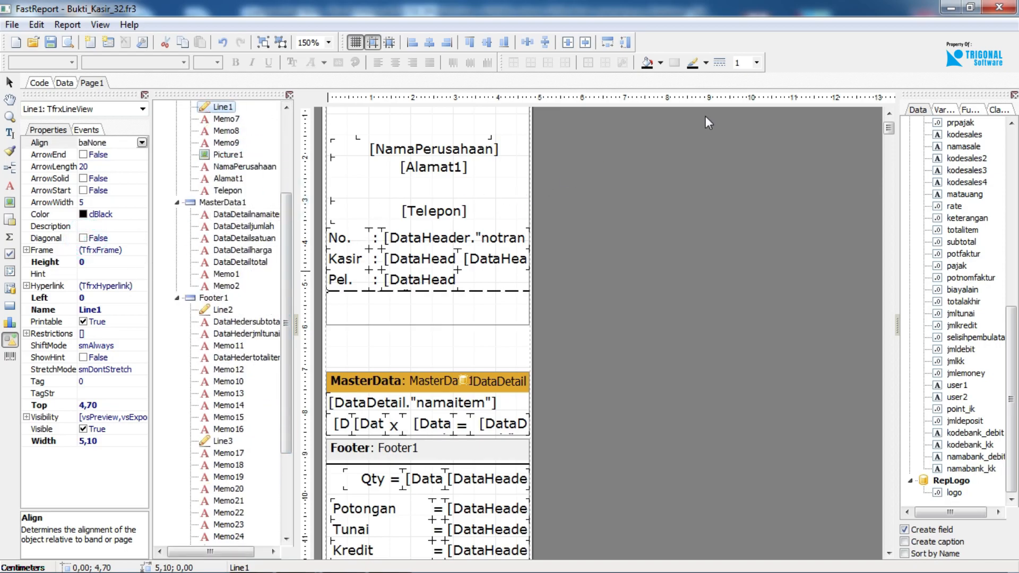
# Try a width of 0,5 on the dashed Line1 and return its width to 1.
pyautogui.click(759, 62)
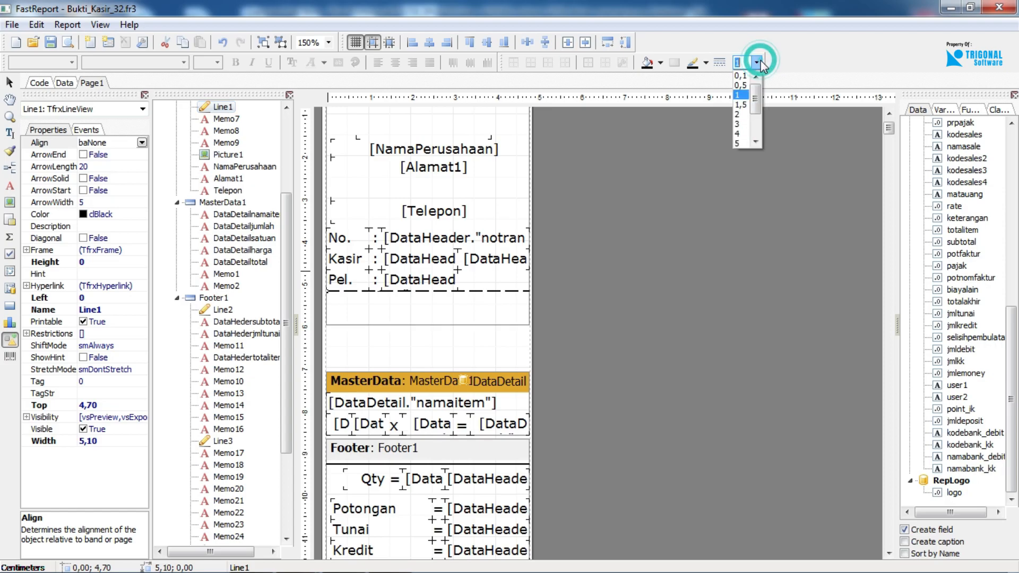
pyautogui.click(741, 85)
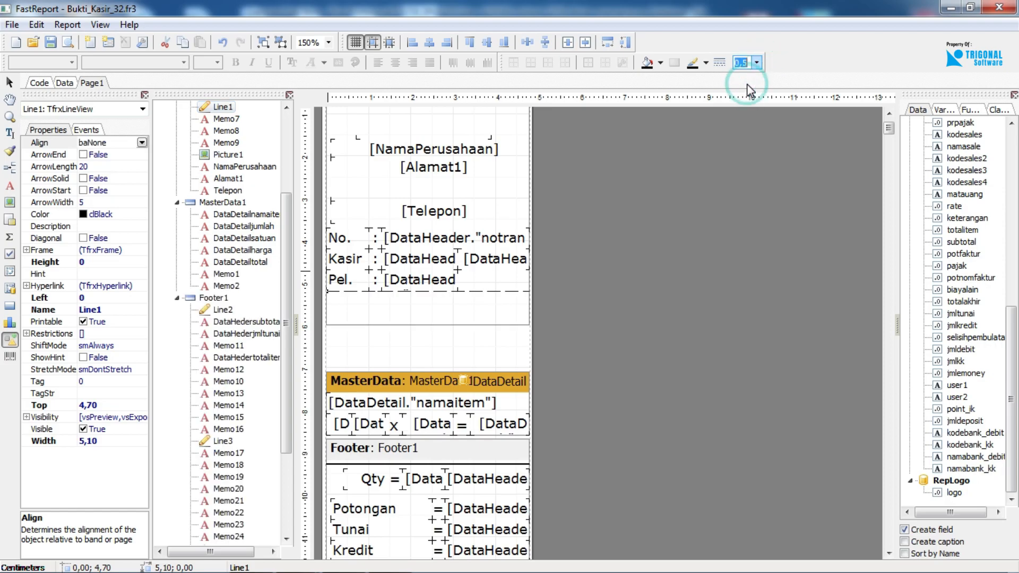
pyautogui.click(757, 62)
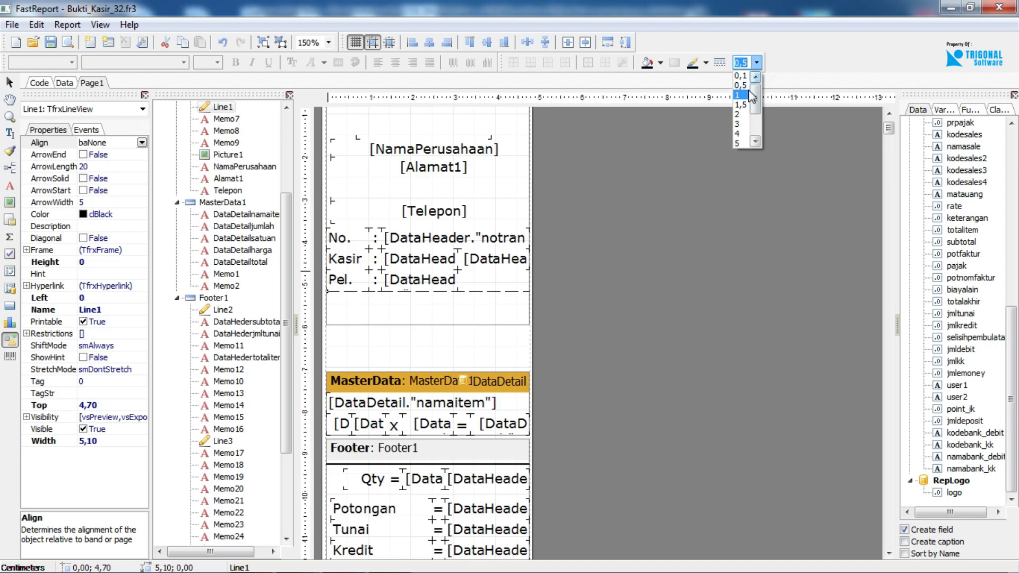
pyautogui.click(750, 89)
# Place the iddetail field from DataDetail on the Kasir row of the page header and undo the placement.
pyautogui.moveTo(1010, 362); pyautogui.dragTo(1008, 133)
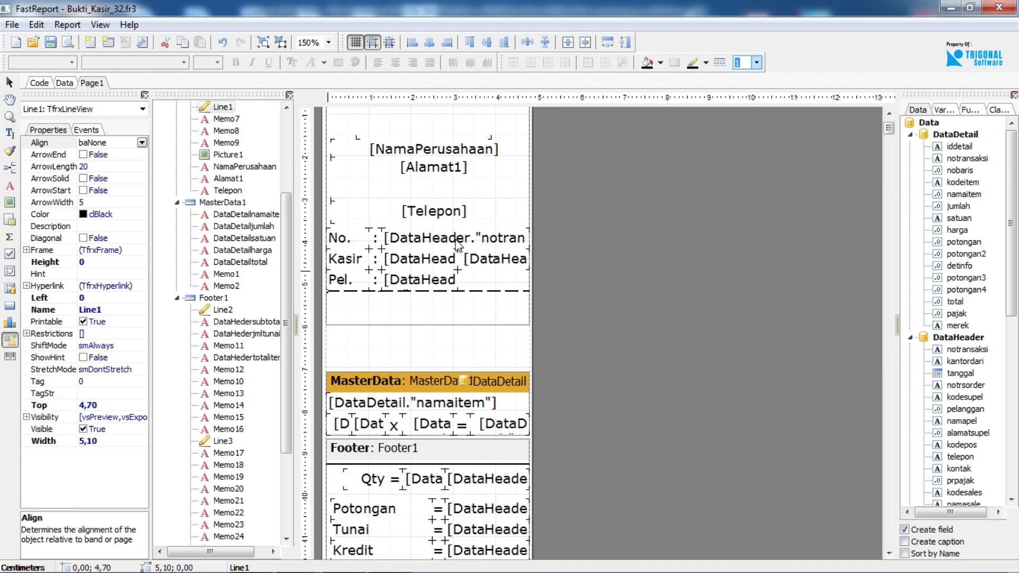
pyautogui.click(353, 235)
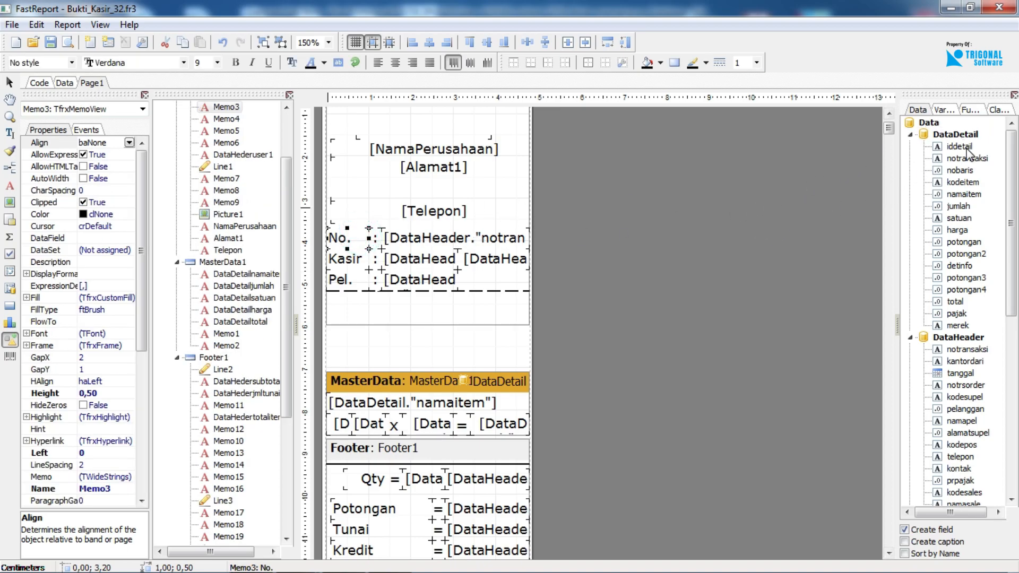
pyautogui.moveTo(950, 149); pyautogui.dragTo(341, 261)
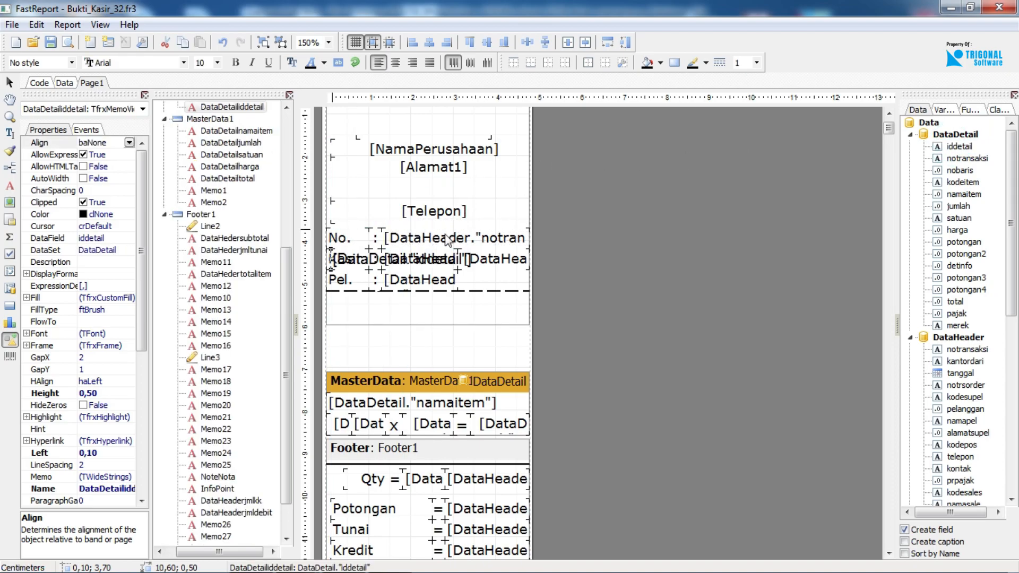
pyautogui.hotkey('ctrl', 'z')
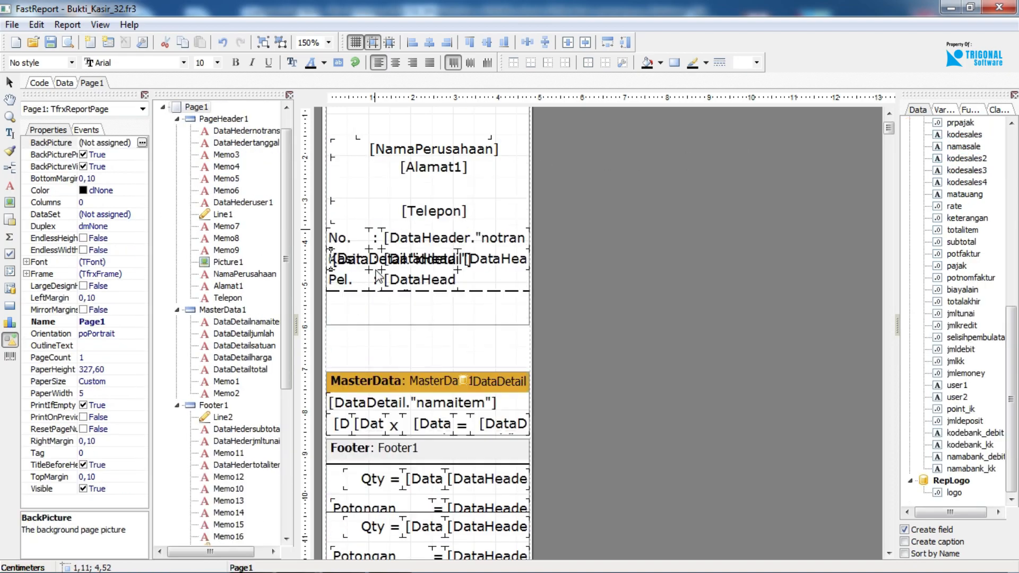
# Insert the DataDetail iddetail field into the No. label's text, clear the text and cancel the edit.
pyautogui.doubleClick(350, 239)
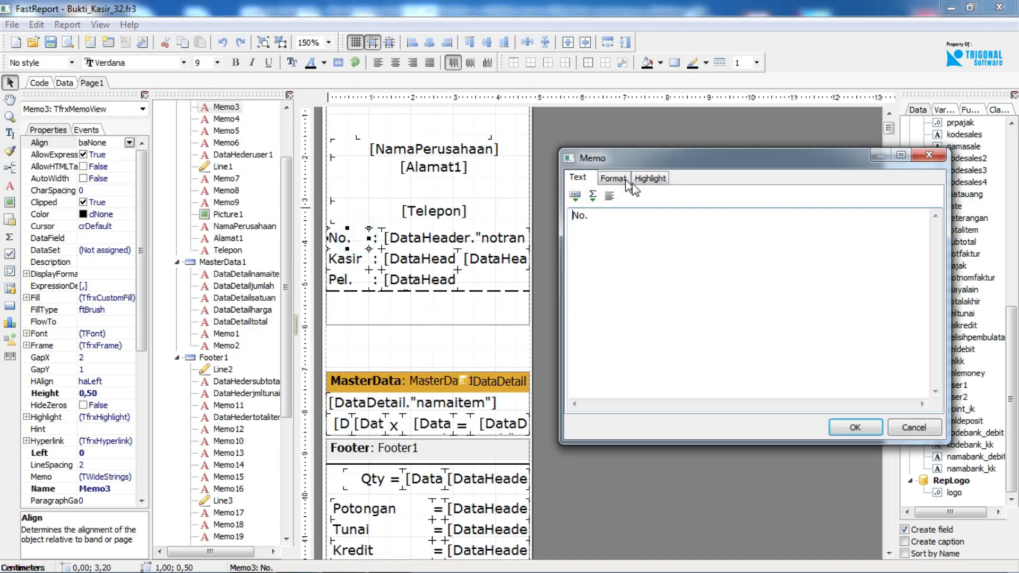
pyautogui.click(574, 195)
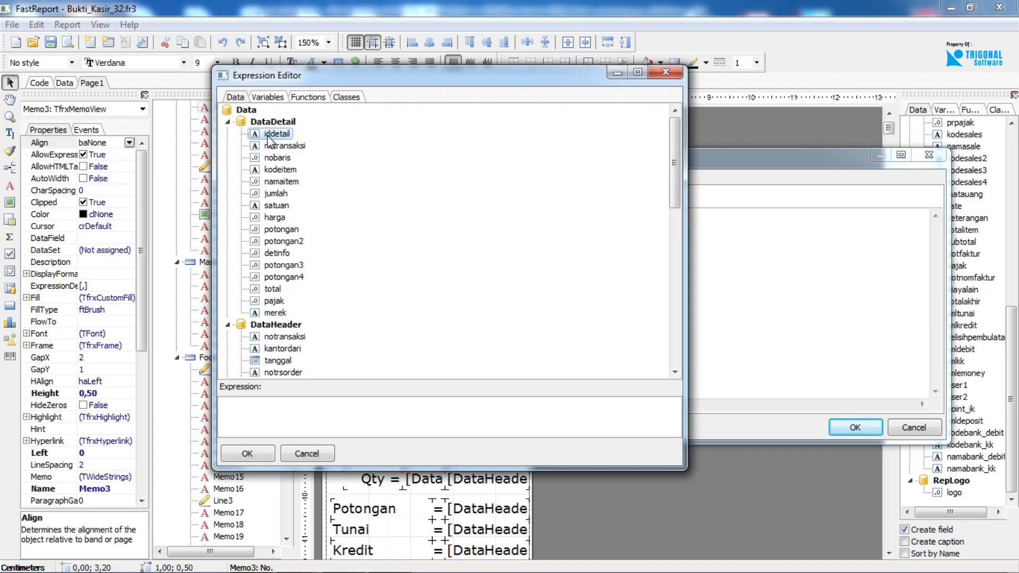
pyautogui.doubleClick(270, 134)
pyautogui.click(248, 452)
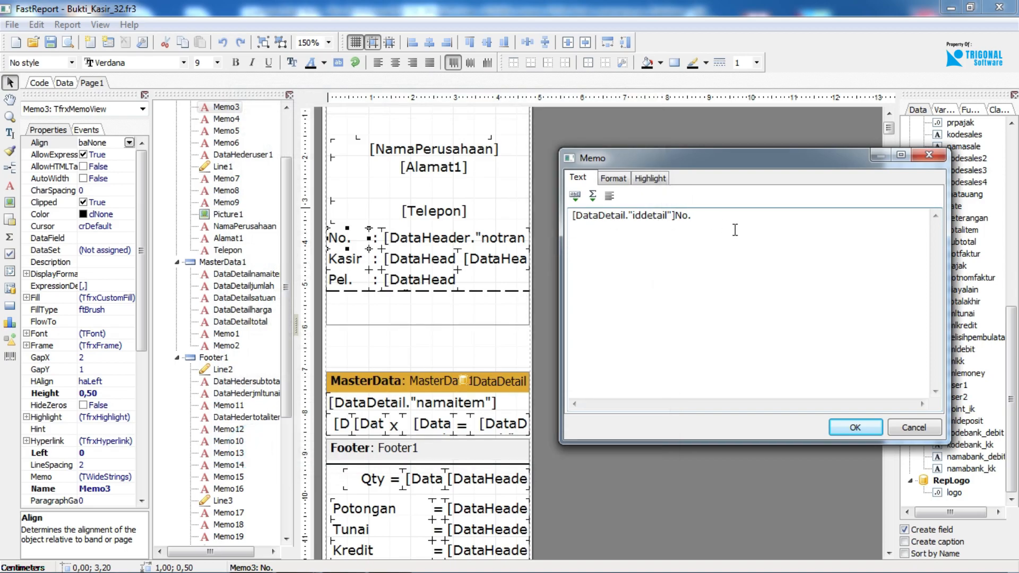
pyautogui.click(704, 214)
pyautogui.hotkey('ctrl', 'a')
pyautogui.press('Delete')
pyautogui.click(913, 427)
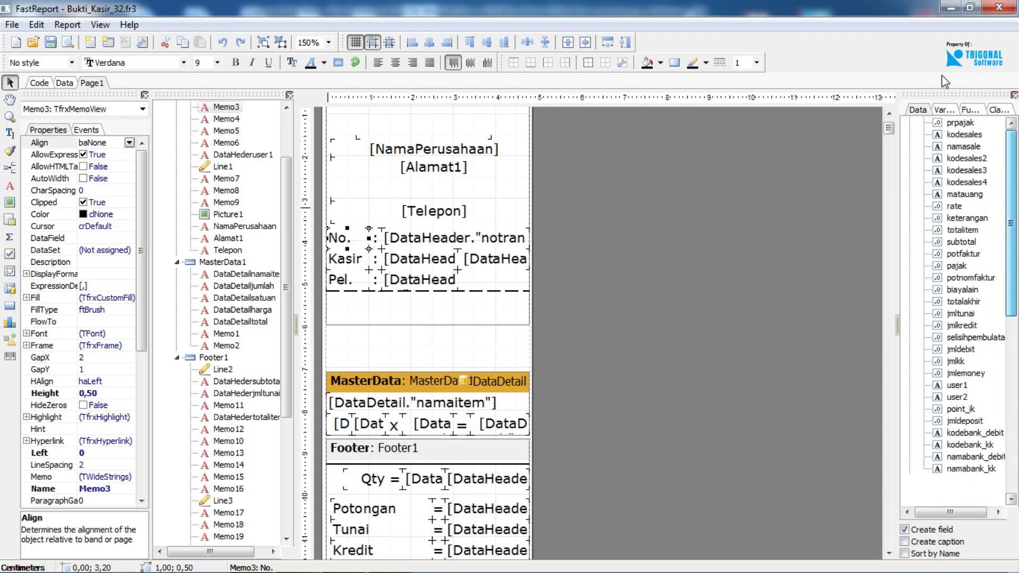
# Examine the report's PrintOptions and the modes offered for PrintMode without changing the setting.
pyautogui.moveTo(286, 162); pyautogui.dragTo(289, 108)
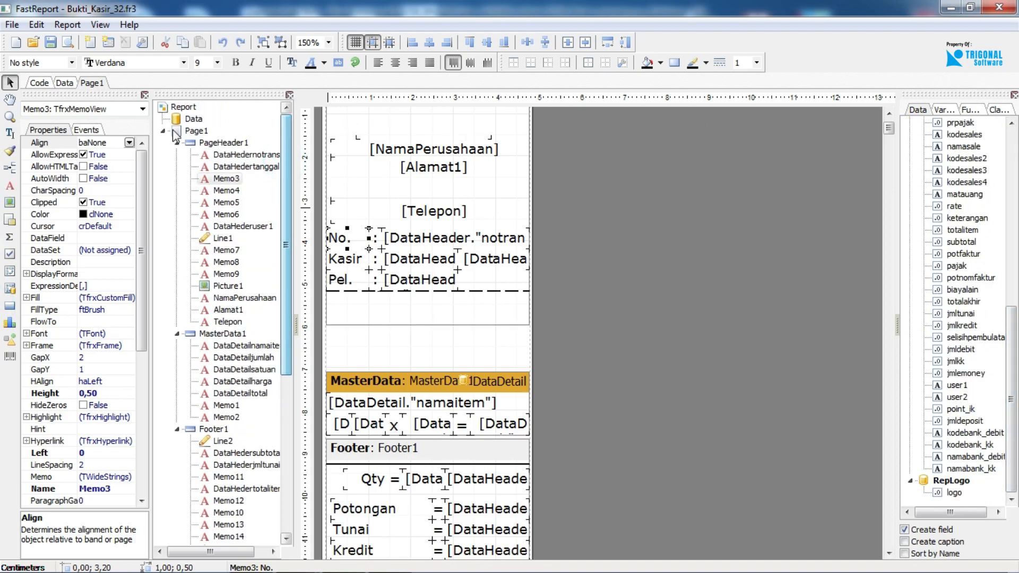
pyautogui.click(162, 108)
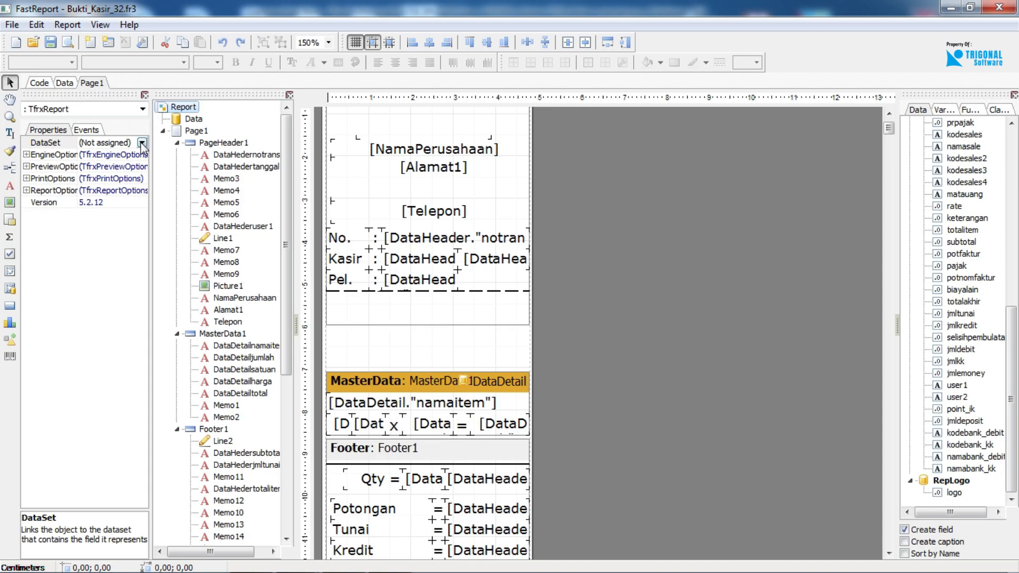
pyautogui.click(30, 178)
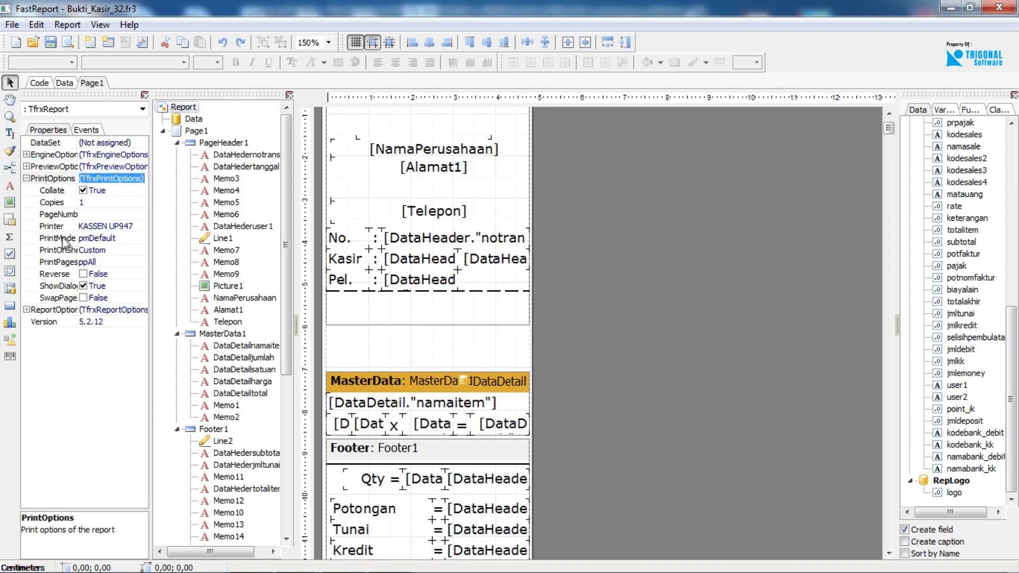
pyautogui.click(140, 237)
pyautogui.click(141, 238)
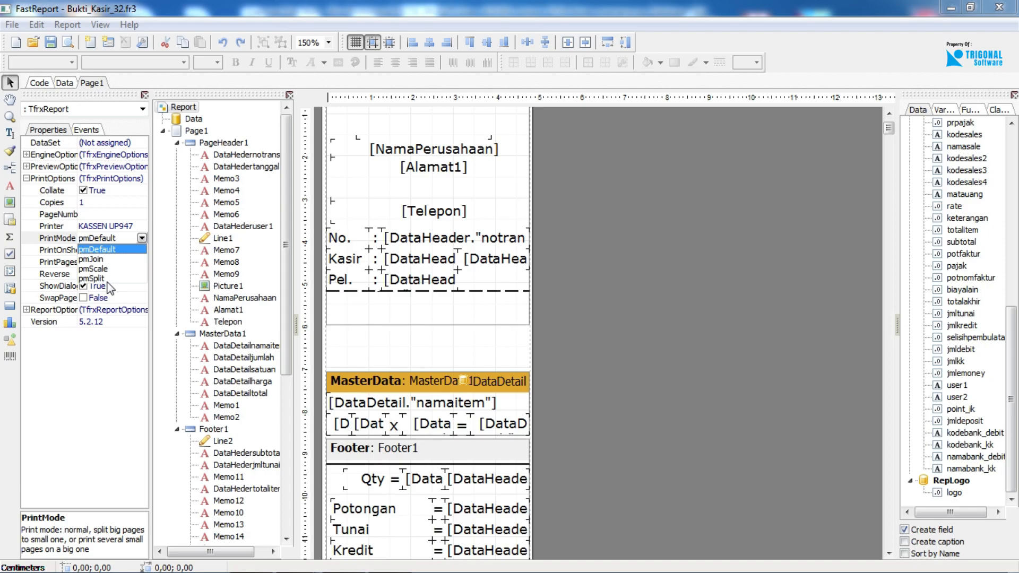
pyautogui.click(173, 221)
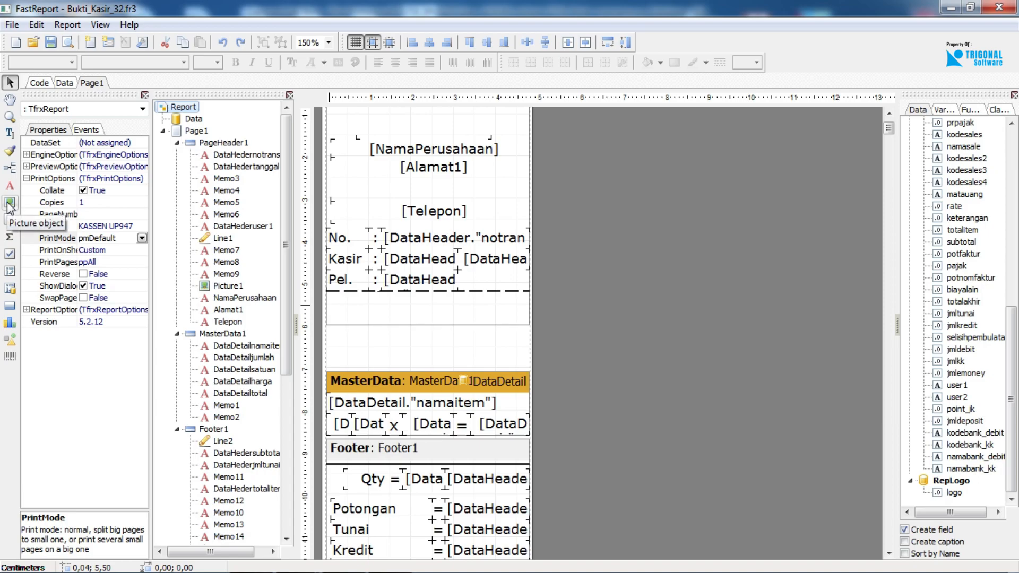
pyautogui.click(10, 219)
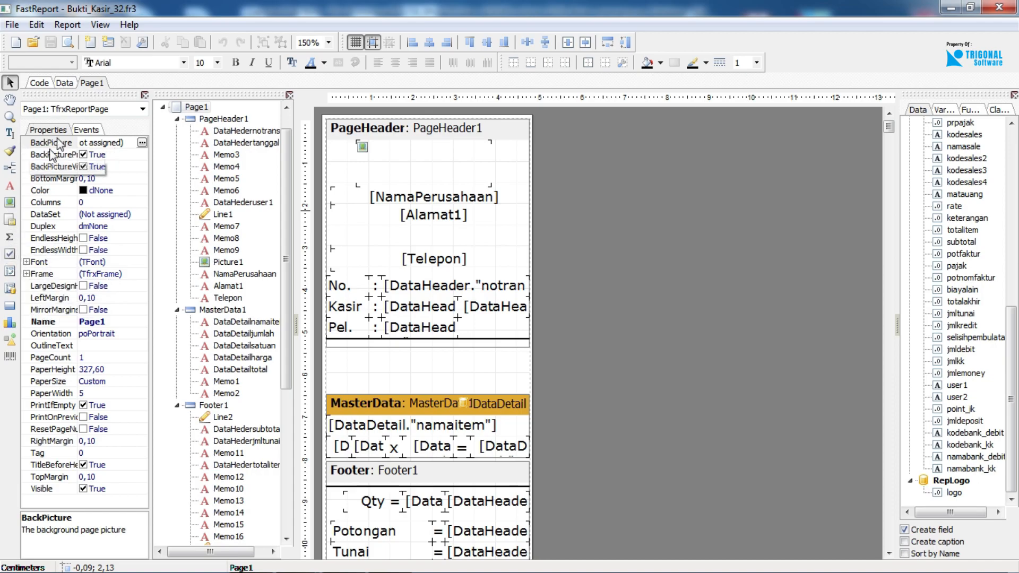
# Look at the report's Data and Code pages and return to the Page1 layout.
pyautogui.click(64, 83)
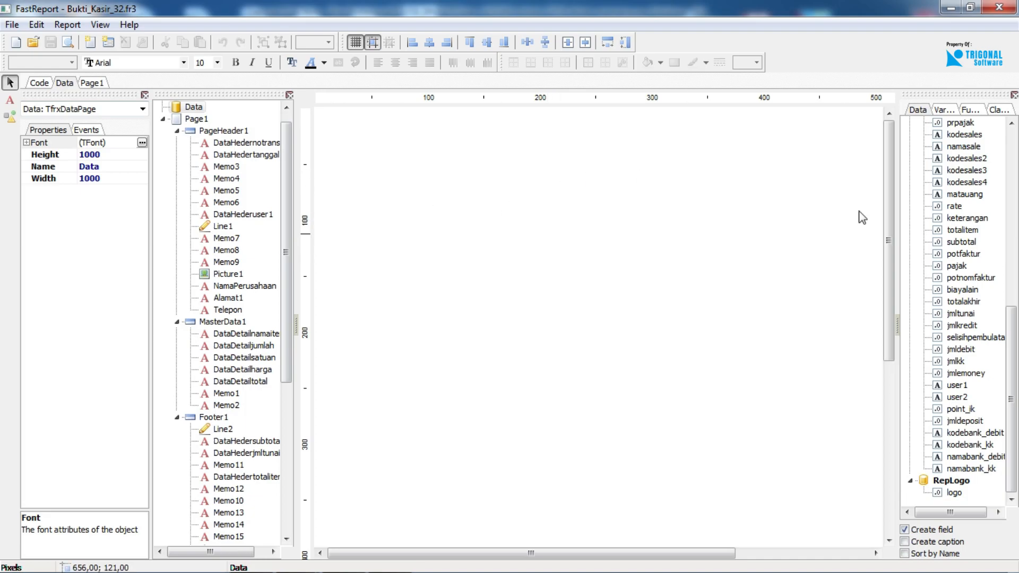
pyautogui.click(38, 83)
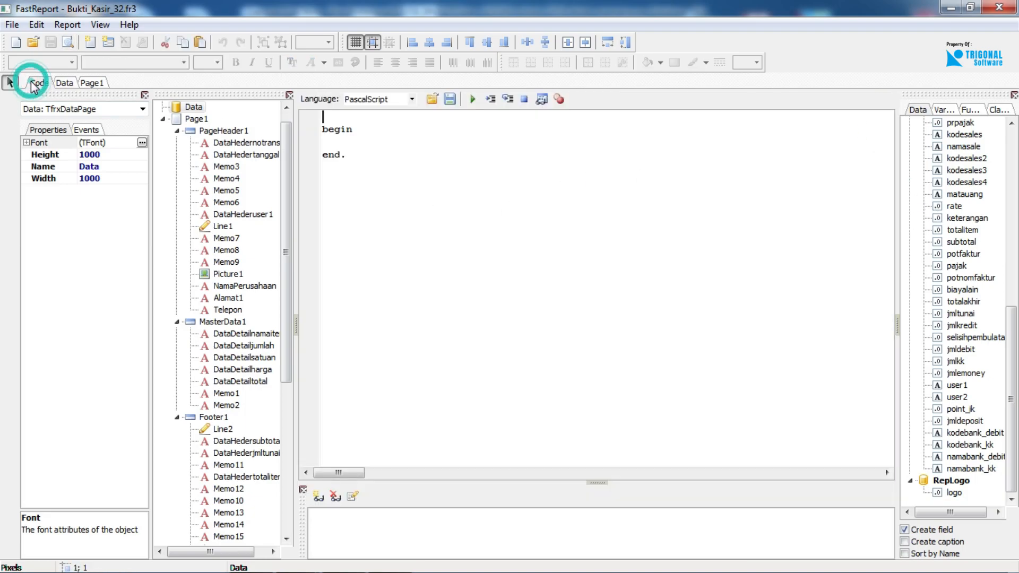
pyautogui.click(101, 85)
# Clear the text of the transaction number field beside No. and open the Expression Editor for it.
pyautogui.click(451, 285)
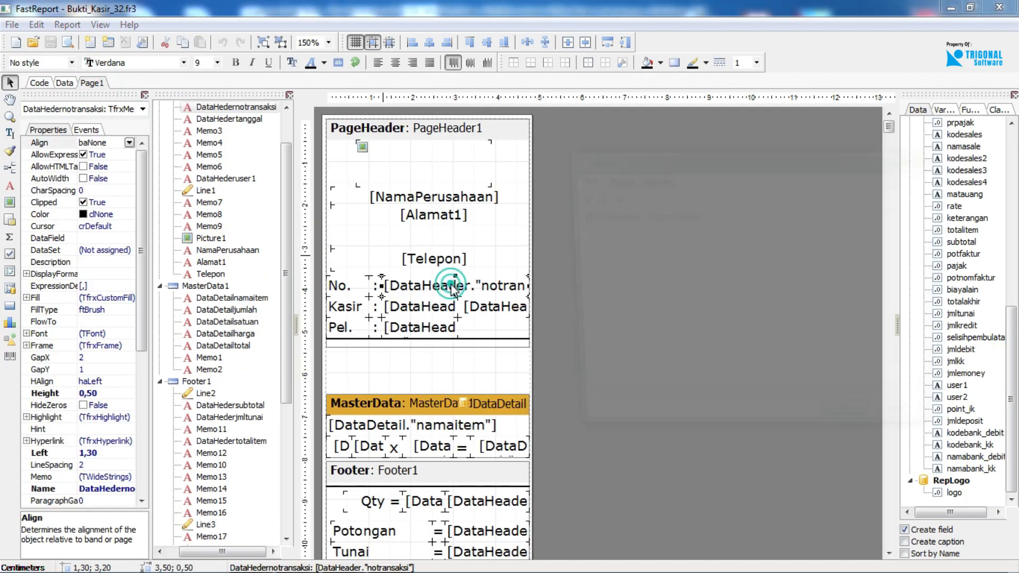
pyautogui.moveTo(725, 212); pyautogui.dragTo(532, 216)
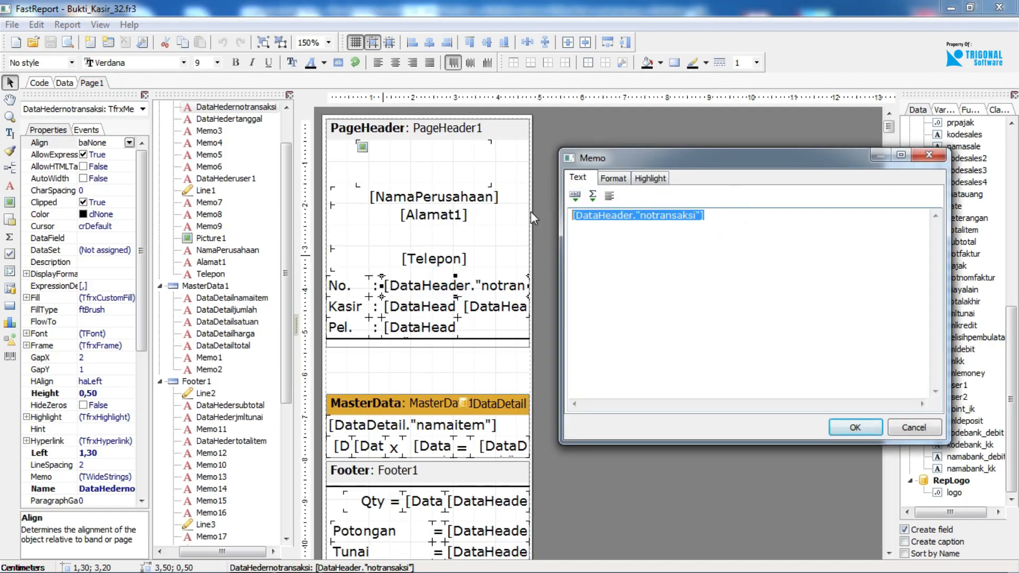
pyautogui.press('Delete')
pyautogui.click(574, 196)
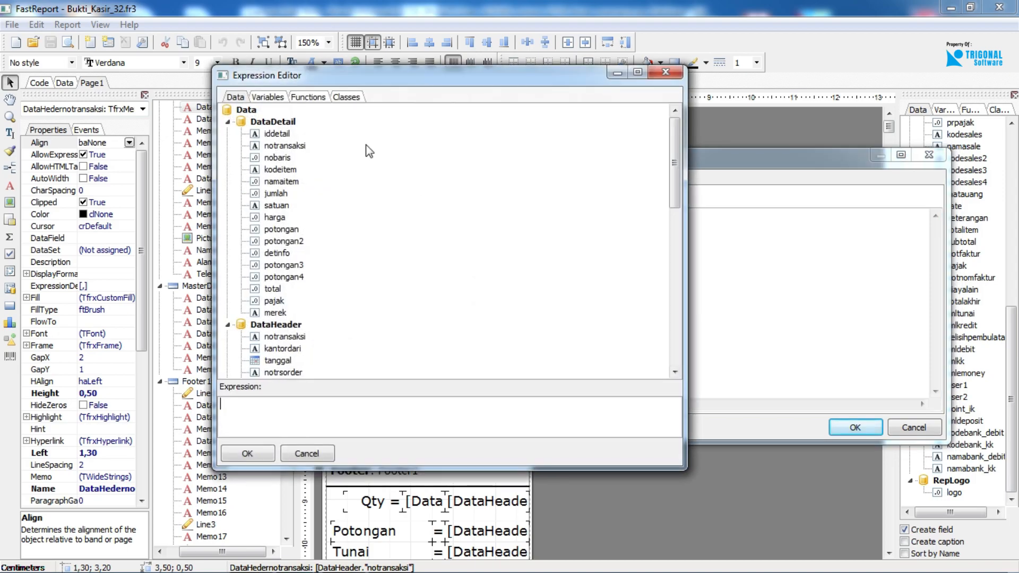
# Look through the functions, variables and data fields offered in the Expression Editor.
pyautogui.click(314, 98)
pyautogui.click(283, 97)
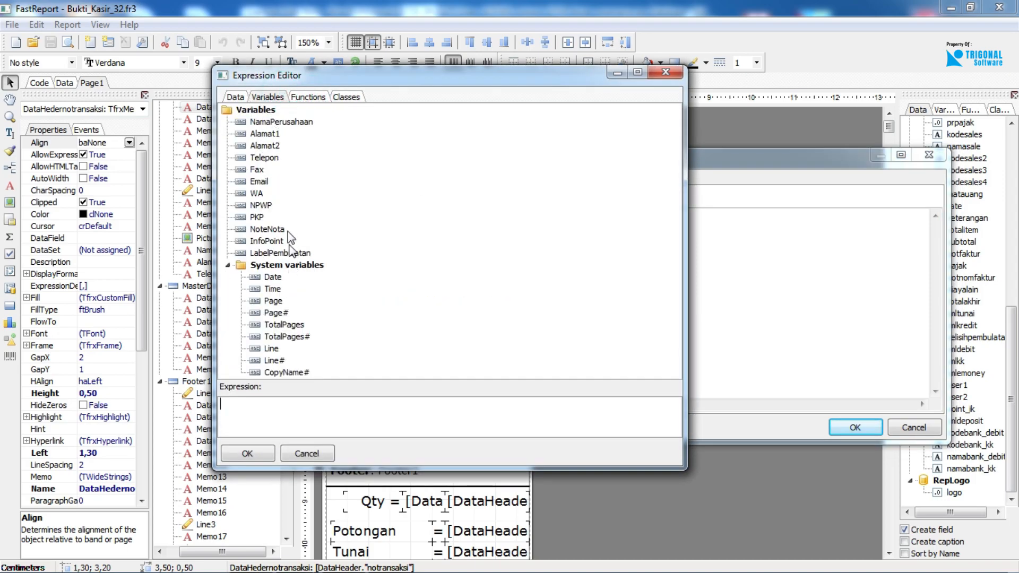
pyautogui.click(237, 98)
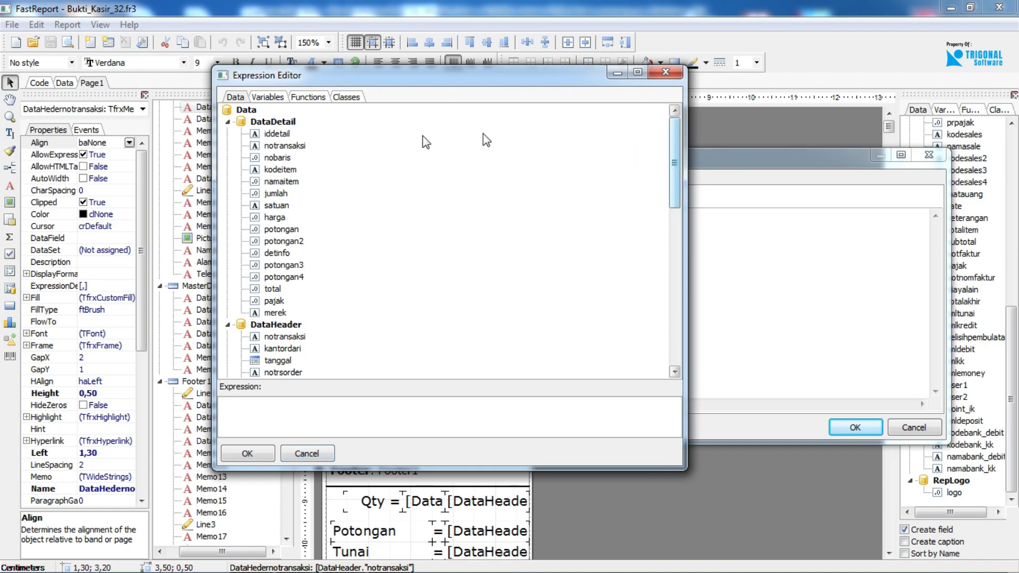
pyautogui.moveTo(675, 148); pyautogui.dragTo(431, 372)
pyautogui.click(326, 455)
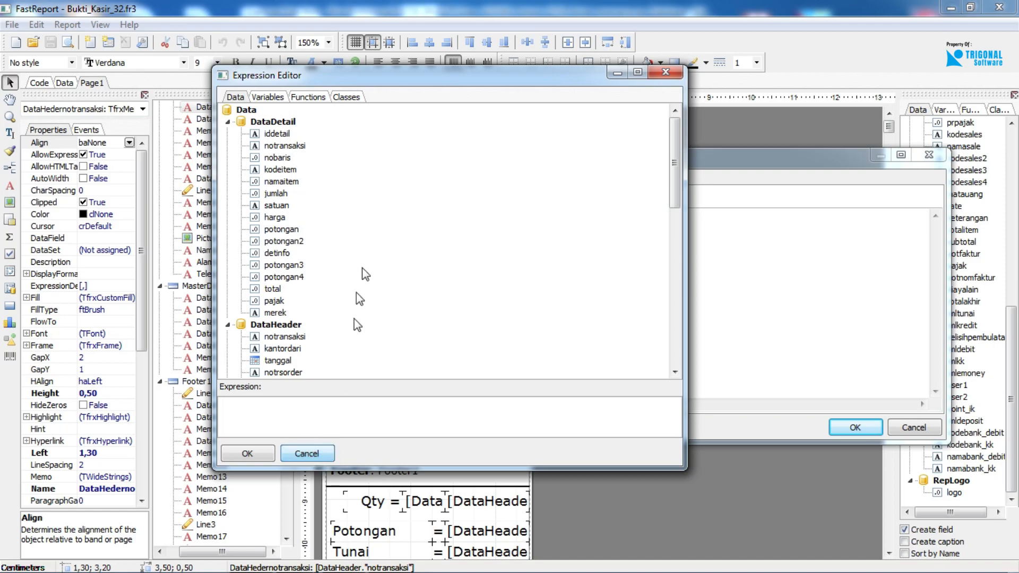
# Examine the classes offered in the Expression Editor, including the members of TApplication and TFastLineSeries.
pyautogui.click(346, 97)
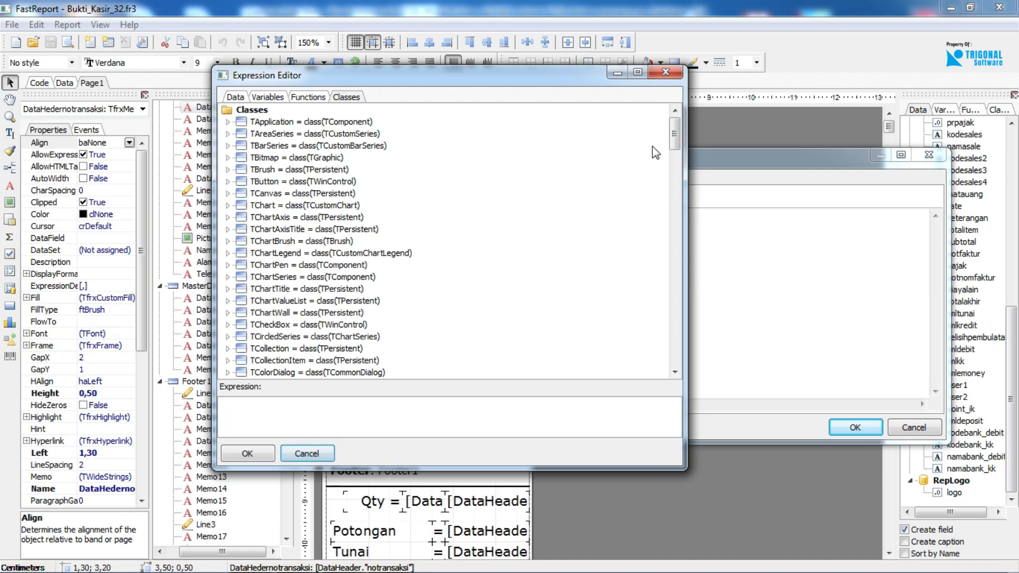
pyautogui.moveTo(674, 137); pyautogui.dragTo(674, 136)
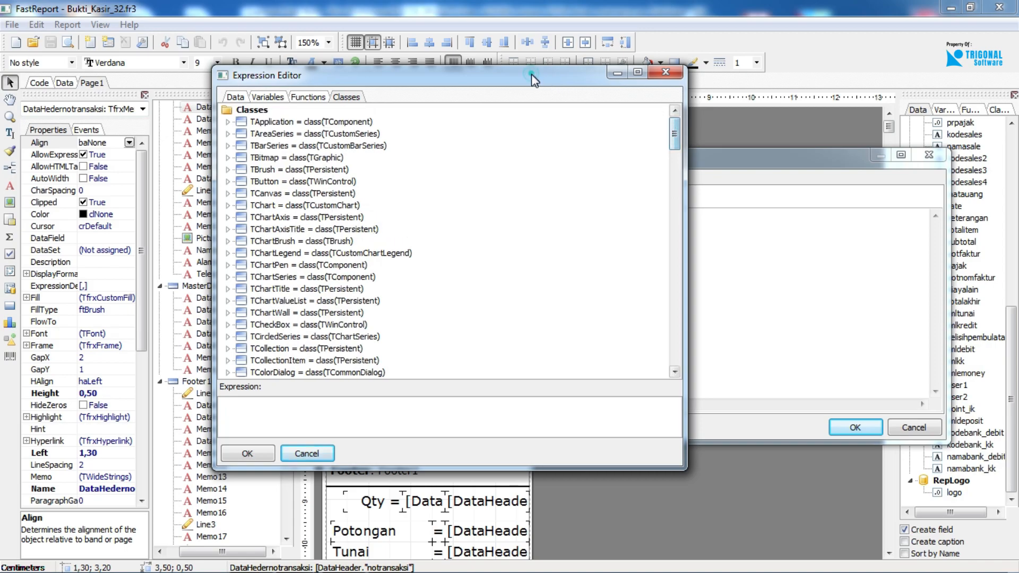
pyautogui.moveTo(530, 73); pyautogui.dragTo(797, 93)
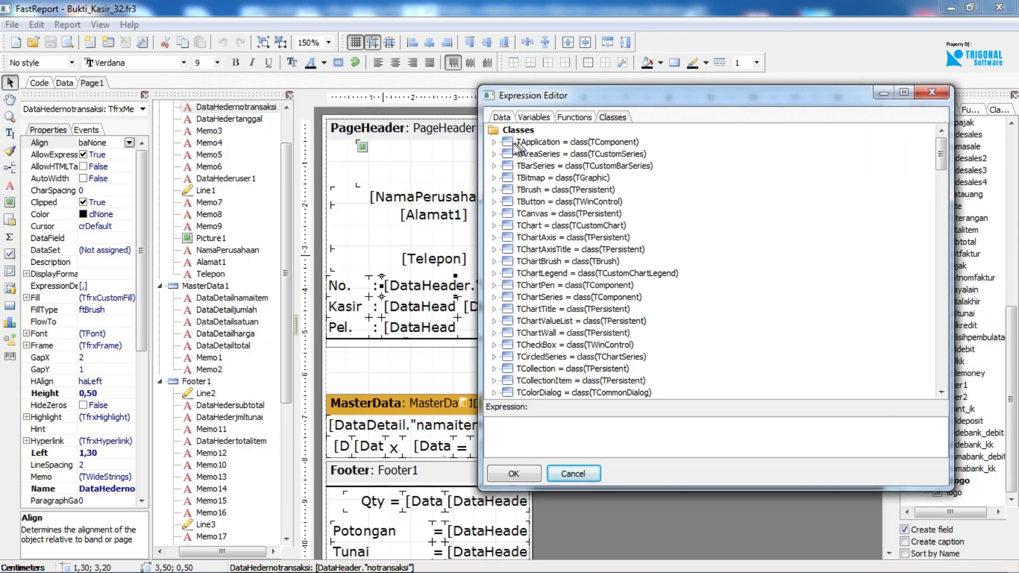
pyautogui.click(494, 142)
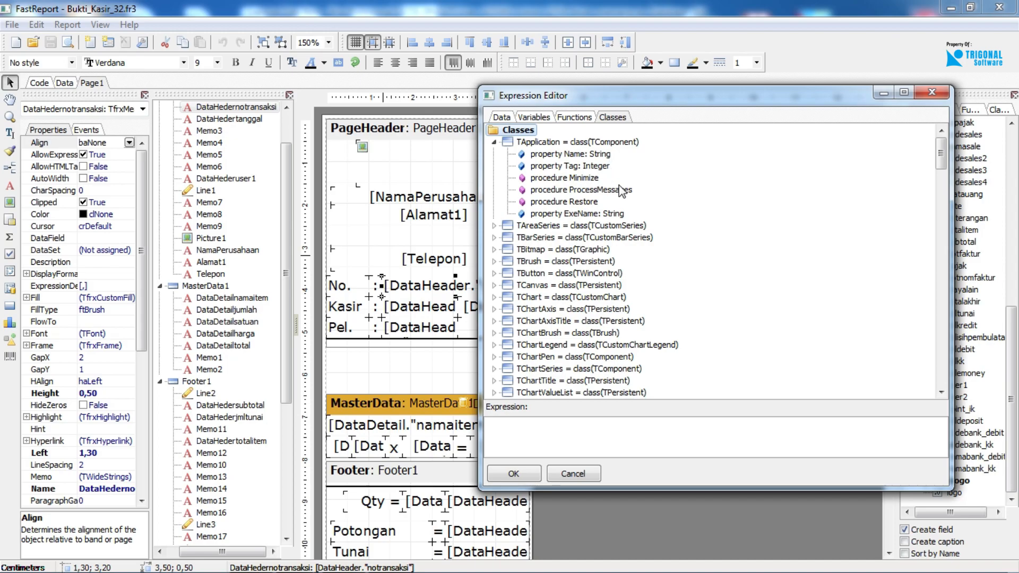
pyautogui.scroll(-11, 617, 188)
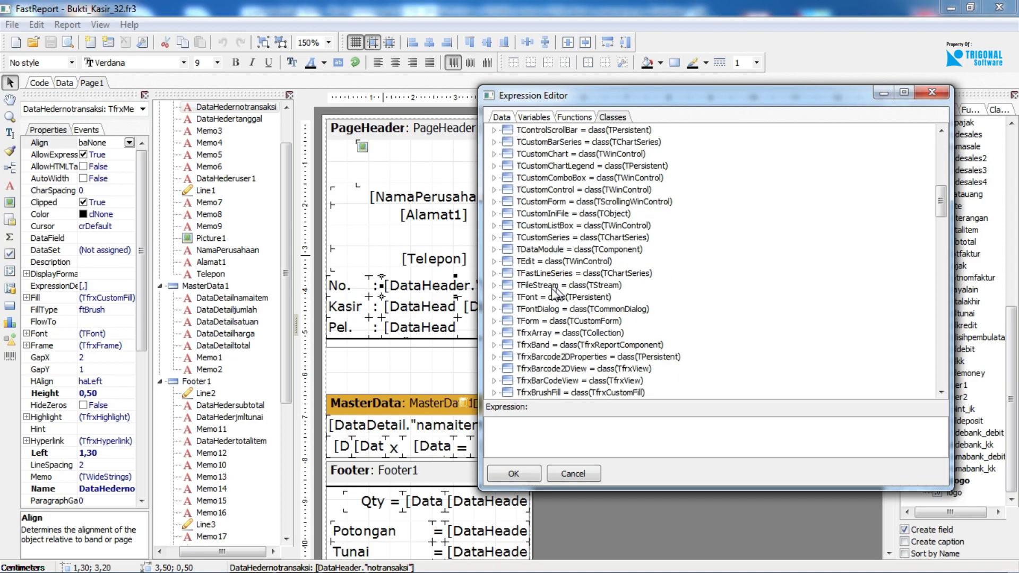
pyautogui.click(496, 273)
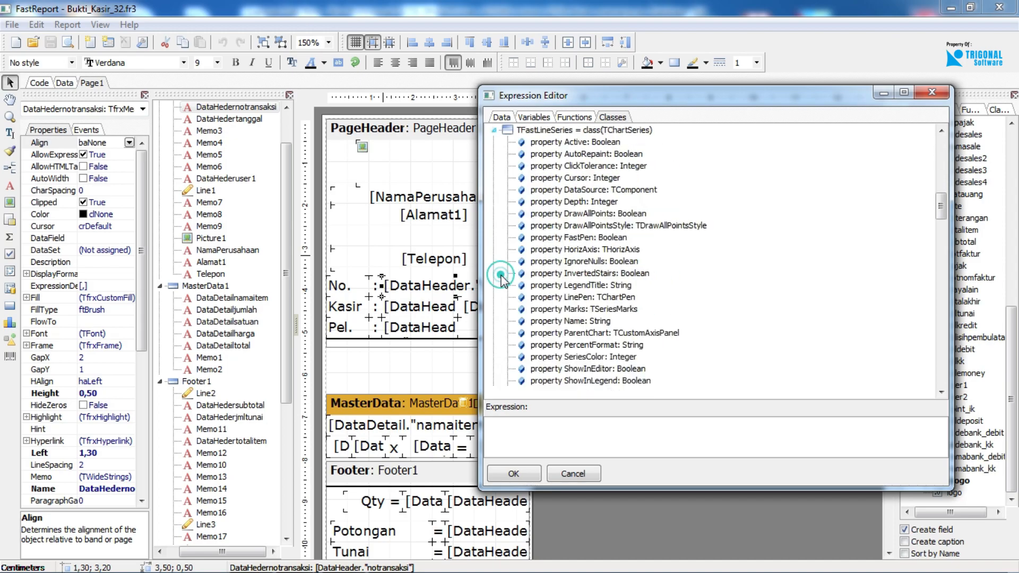
pyautogui.click(498, 131)
pyautogui.moveTo(937, 197); pyautogui.dragTo(929, 129)
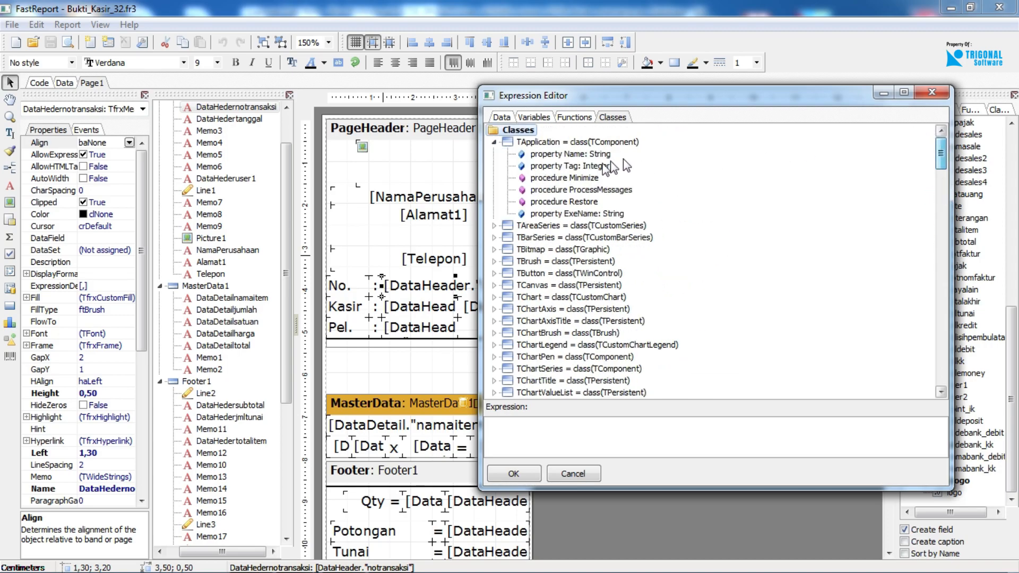
pyautogui.click(494, 142)
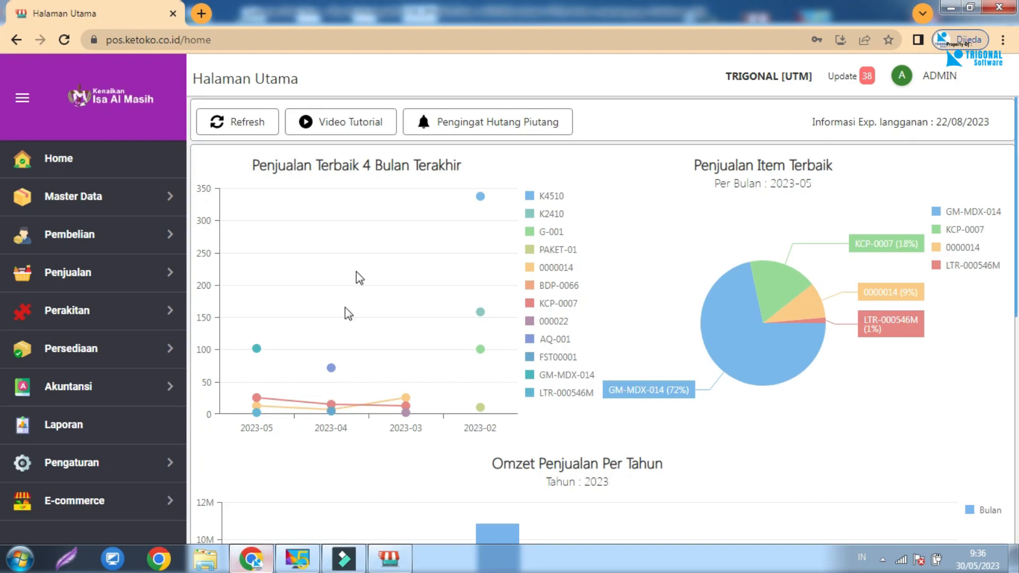
# Switch to Ketoko.co.id in the browser and open the Daftar Item report from the Laporan Master group.
pyautogui.click(158, 198)
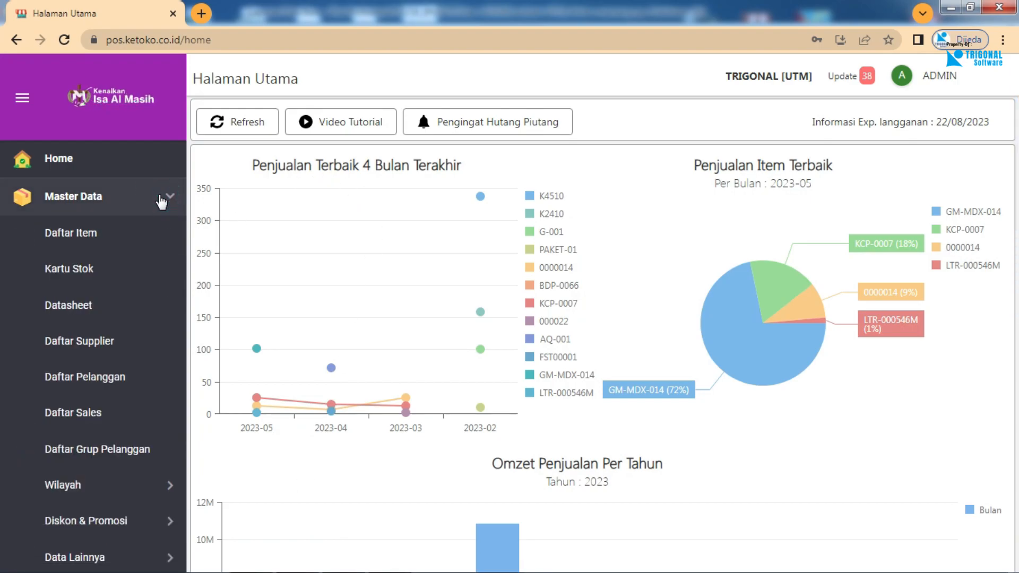
pyautogui.click(158, 198)
pyautogui.click(129, 431)
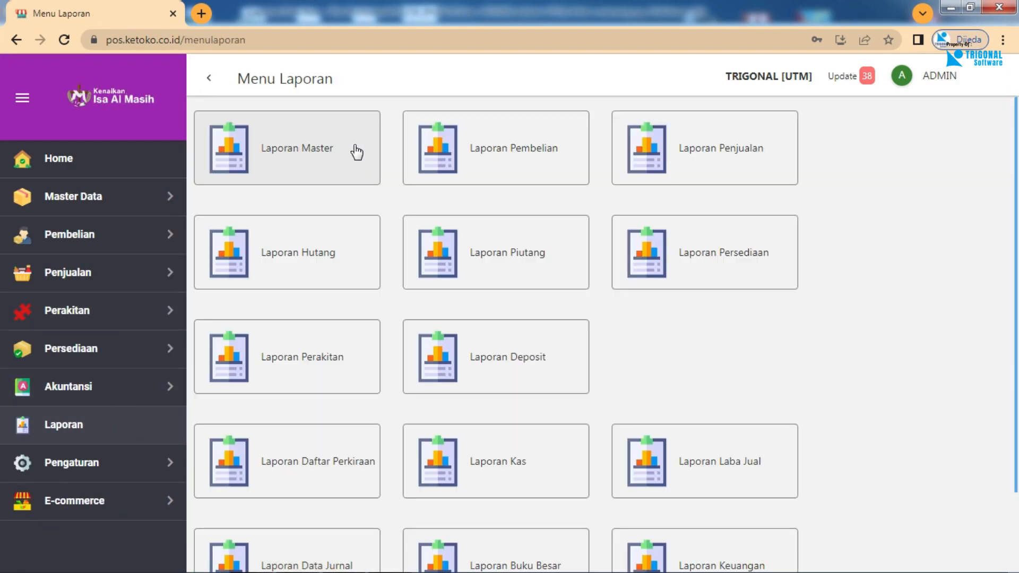
pyautogui.click(377, 181)
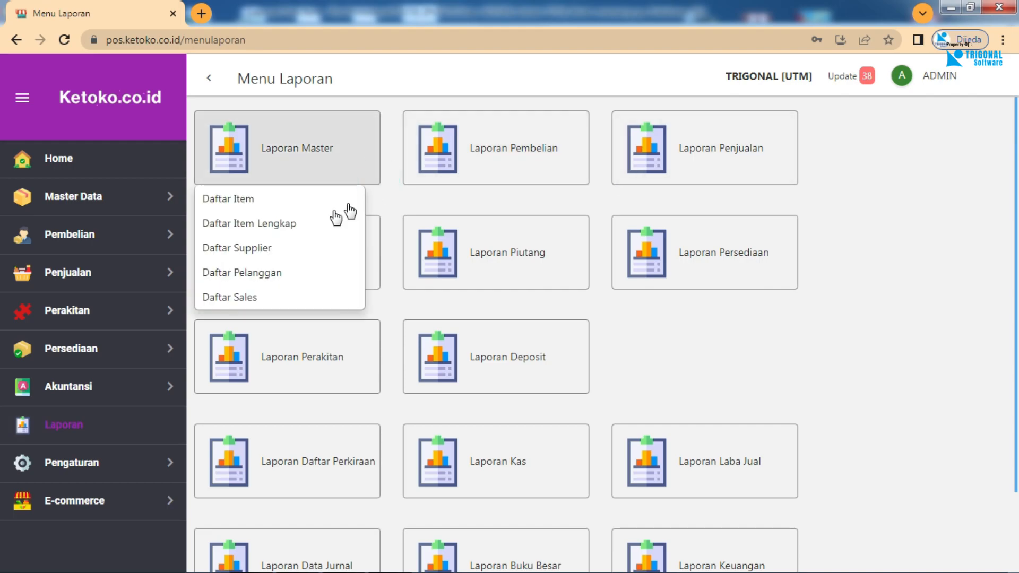
pyautogui.click(326, 204)
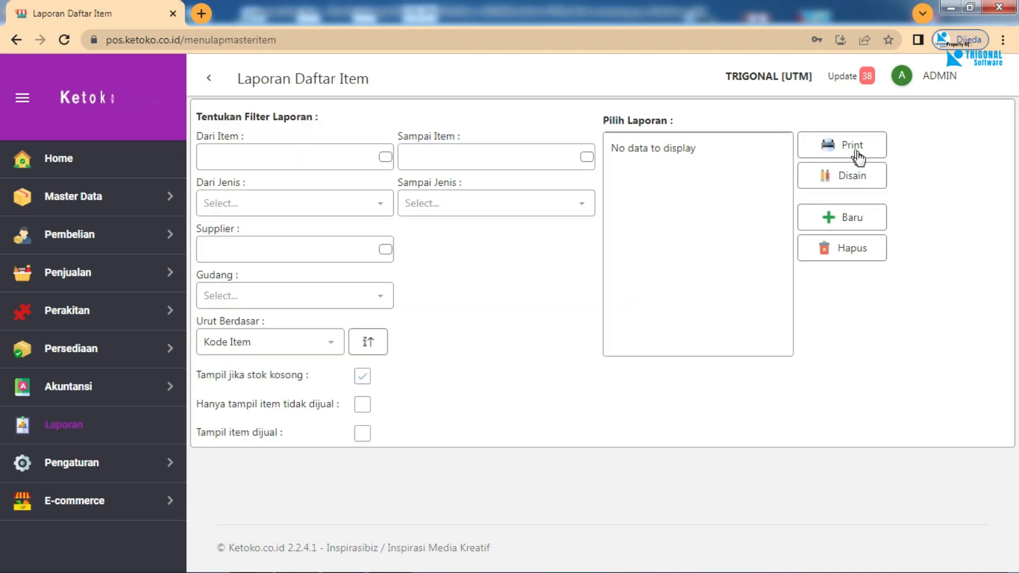
# Select the first report in the Daftar Item report list, open it in the web designer and dismiss the translation offer.
pyautogui.click(873, 180)
pyautogui.click(526, 351)
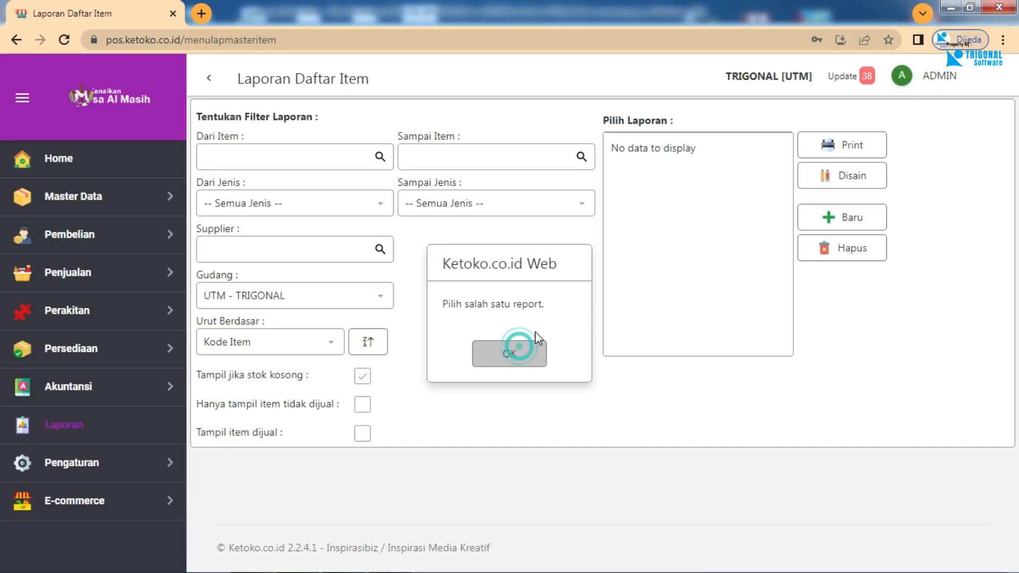
pyautogui.click(664, 148)
pyautogui.click(871, 175)
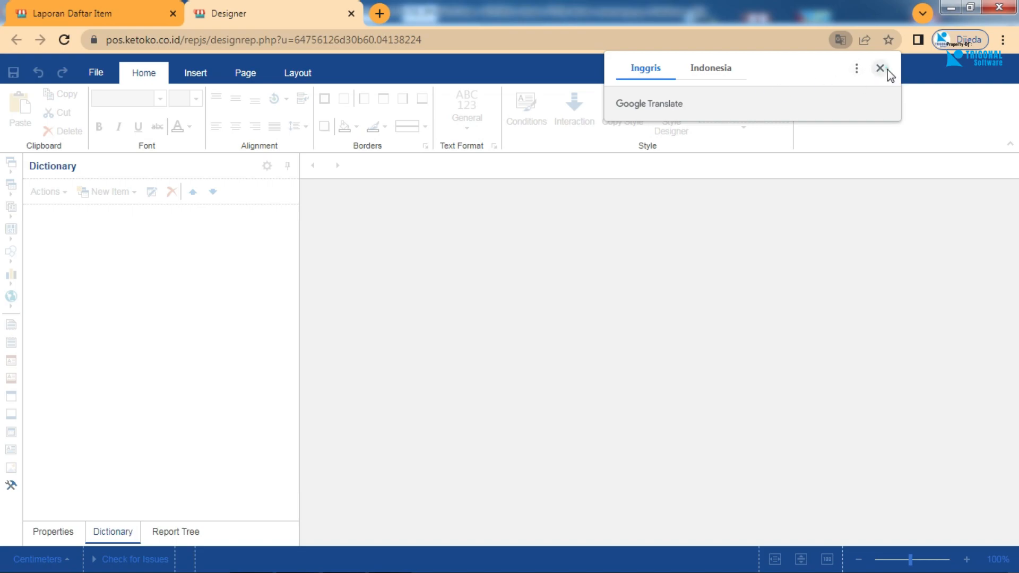
pyautogui.click(880, 68)
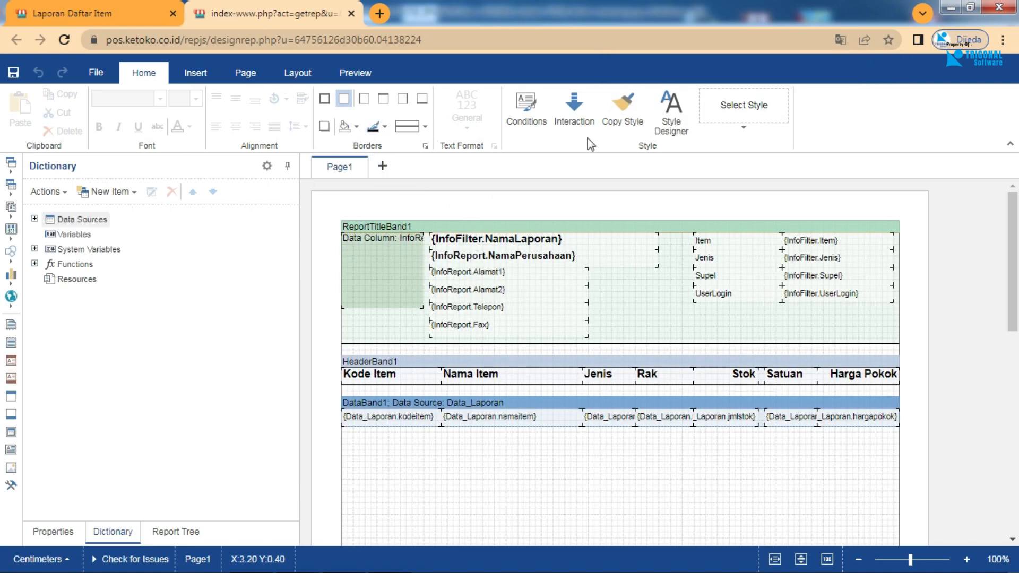
# Look over the item report's layout and expand its data sources down to the DataReport tables in the dictionary.
pyautogui.moveTo(1012, 243); pyautogui.dragTo(993, 194)
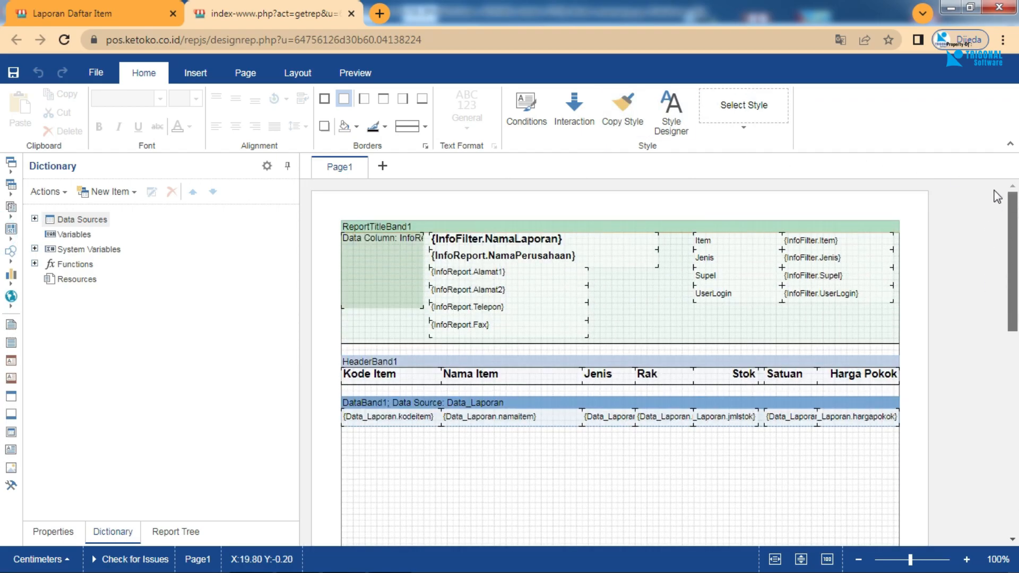
pyautogui.click(996, 201)
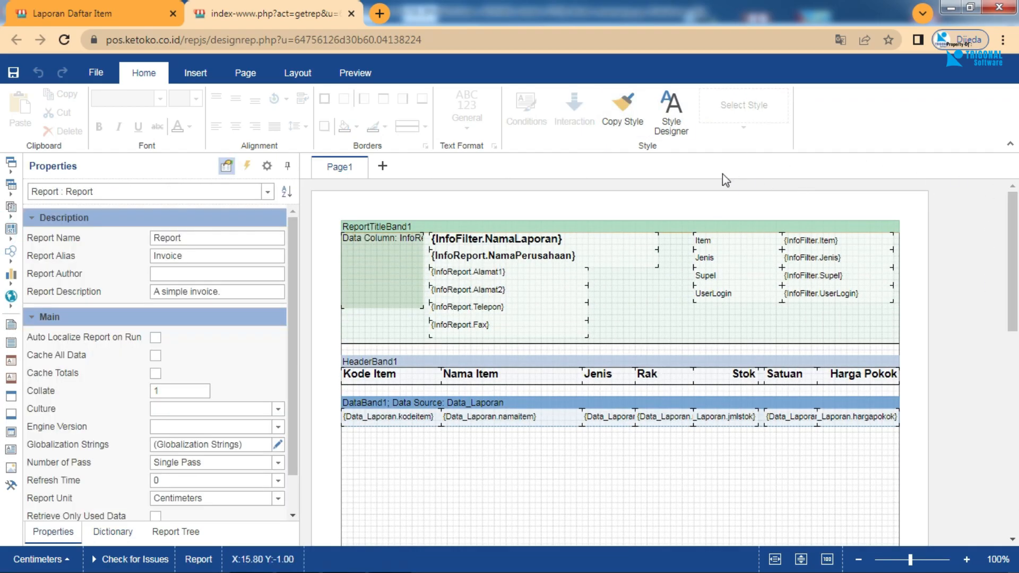
pyautogui.click(113, 533)
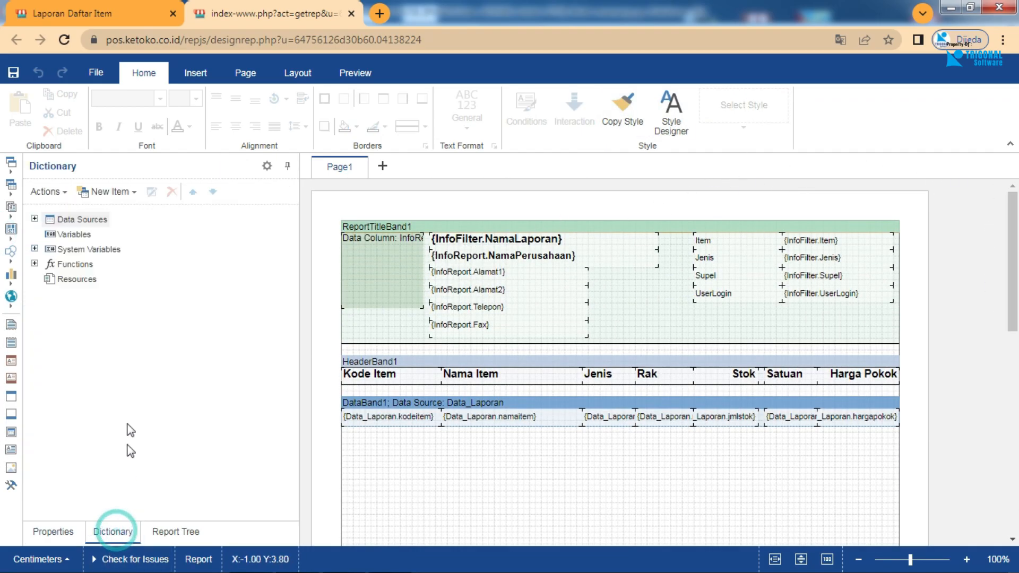
pyautogui.click(35, 218)
pyautogui.click(46, 234)
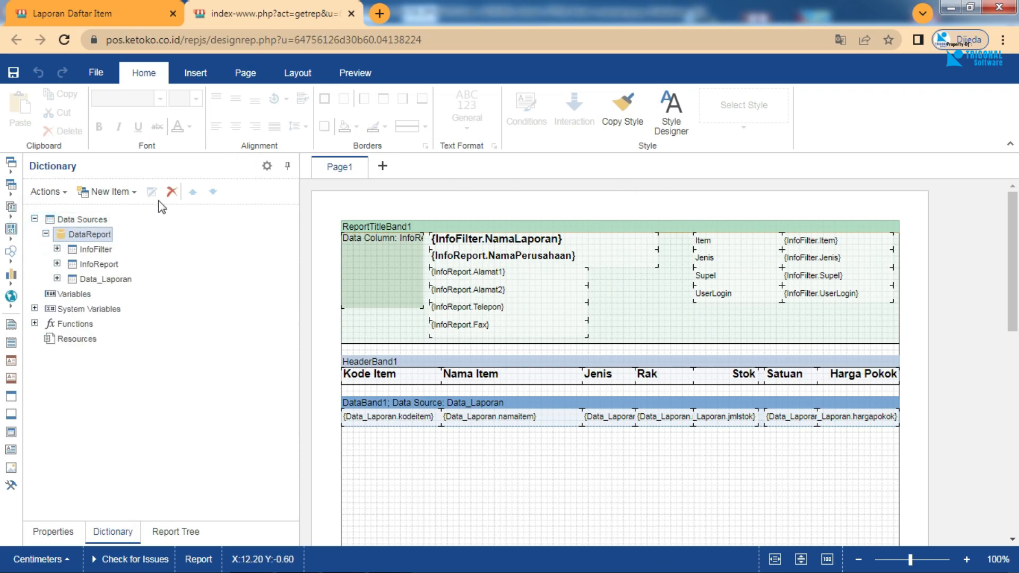
# Expand the InfoFilter data source, view its data and return to the report design.
pyautogui.click(57, 249)
pyautogui.rightClick(83, 250)
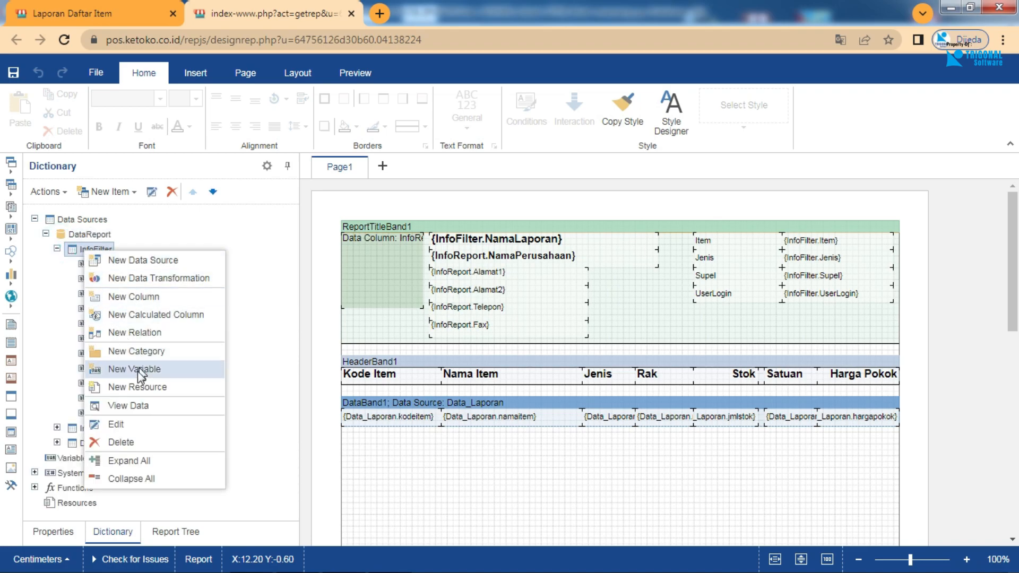
pyautogui.click(135, 405)
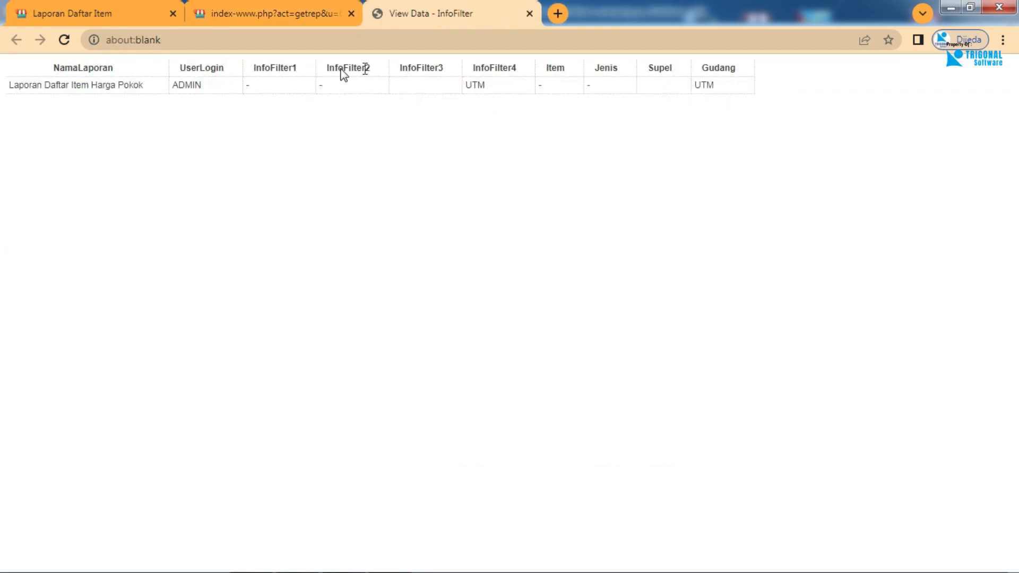
pyautogui.click(245, 21)
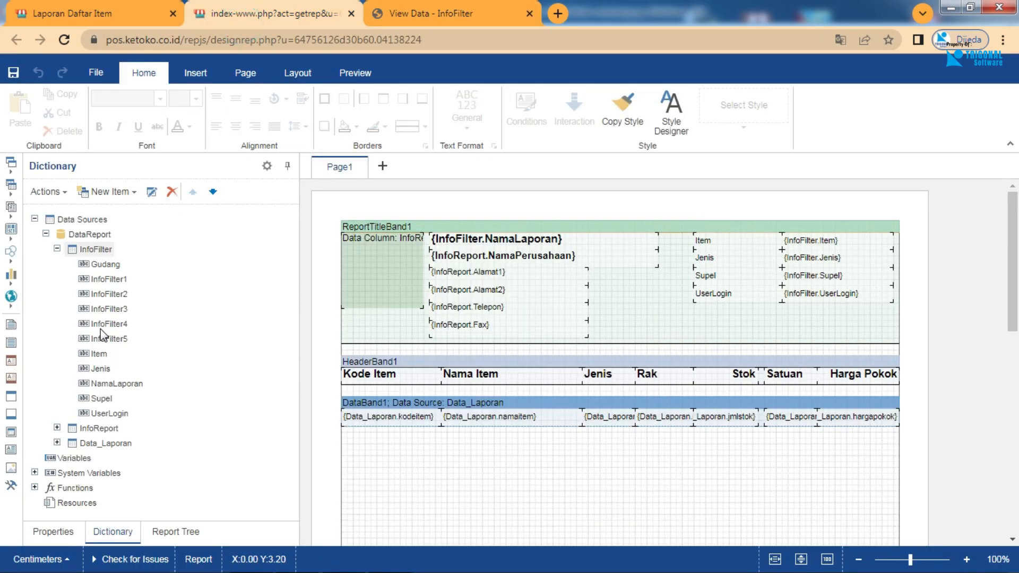
# Collapse InfoFilter and look through the fields of the InfoReport and Data_Laporan data sources.
pyautogui.click(57, 249)
pyautogui.click(57, 264)
pyautogui.click(57, 263)
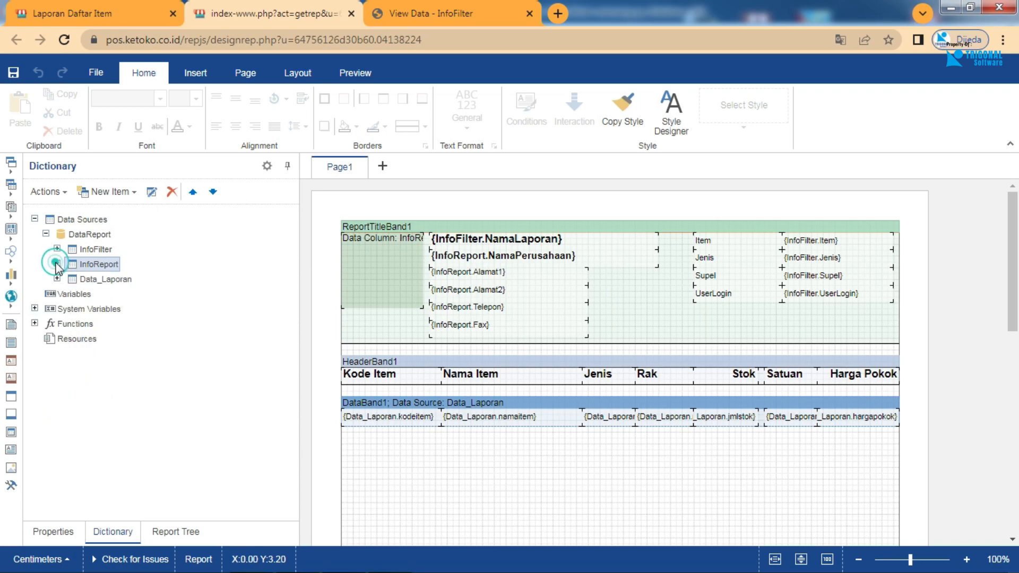
pyautogui.click(56, 278)
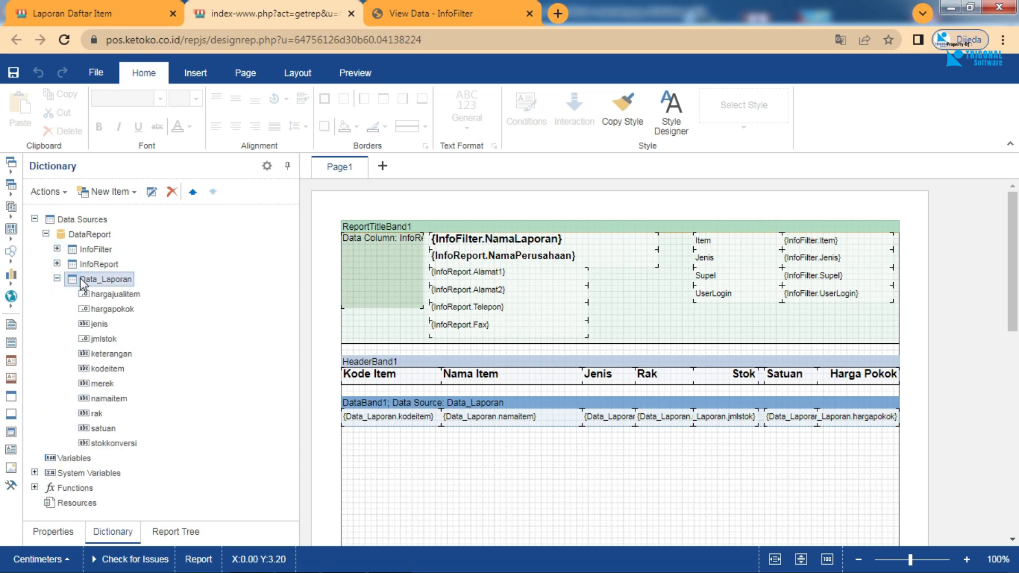
# Begin a new column in Data_Laporan, check the InfoFilter data view and return to the column's source name.
pyautogui.rightClick(84, 279)
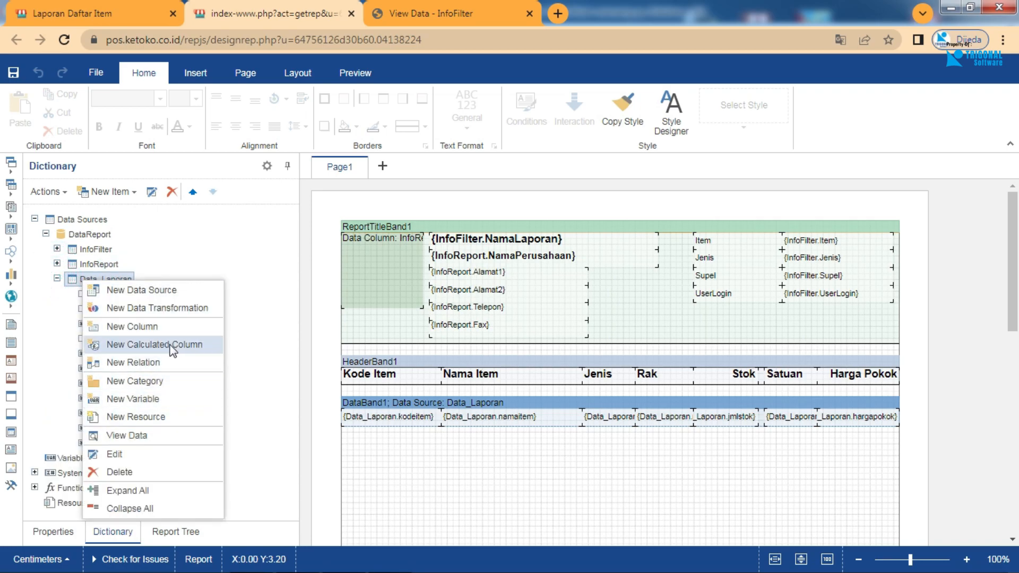
pyautogui.click(173, 327)
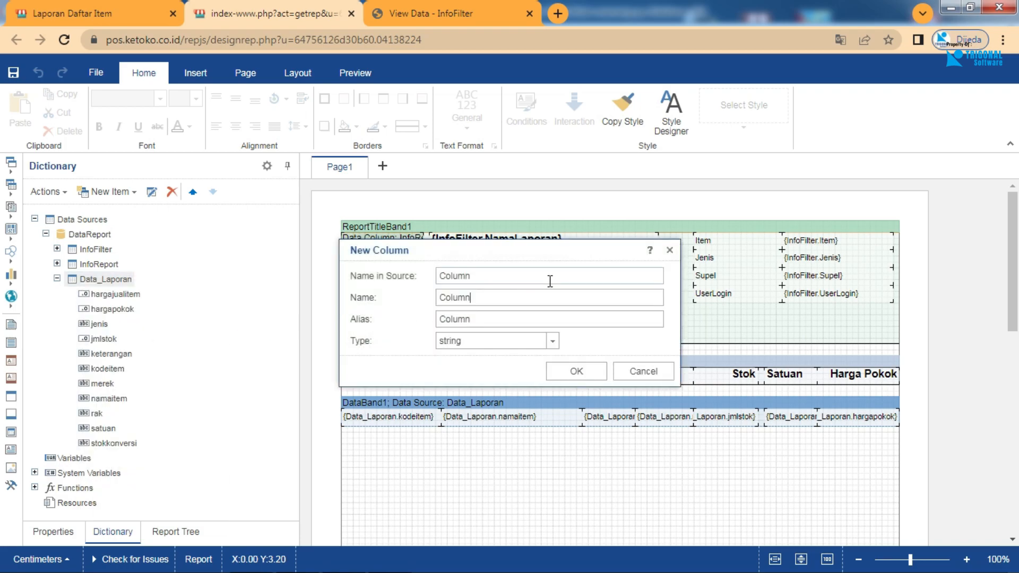
pyautogui.doubleClick(524, 275)
pyautogui.click(454, 19)
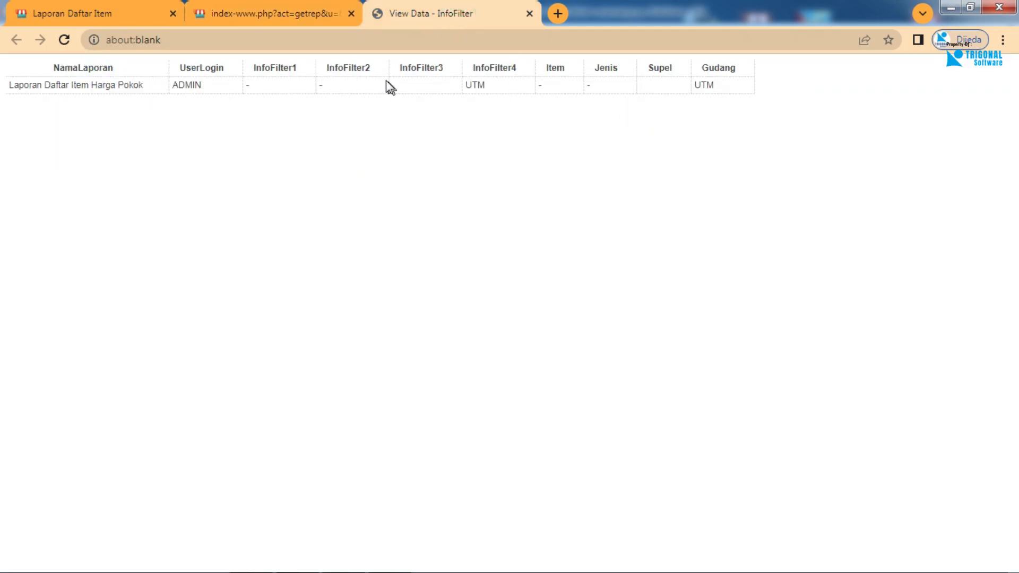
pyautogui.click(253, 13)
pyautogui.doubleClick(495, 278)
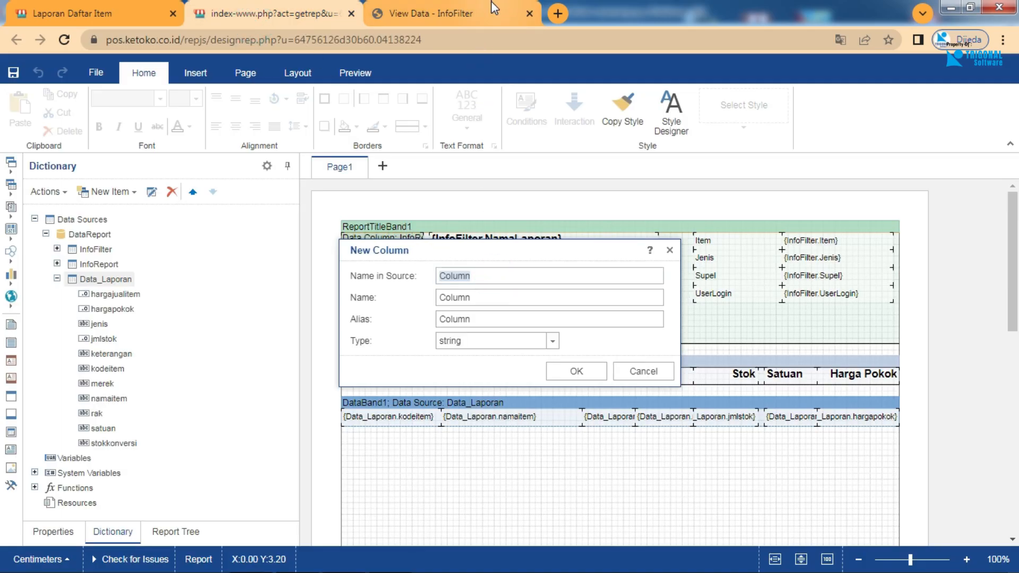
# Examine the data types offered for the new Data_Laporan column without changing the type.
pyautogui.click(551, 342)
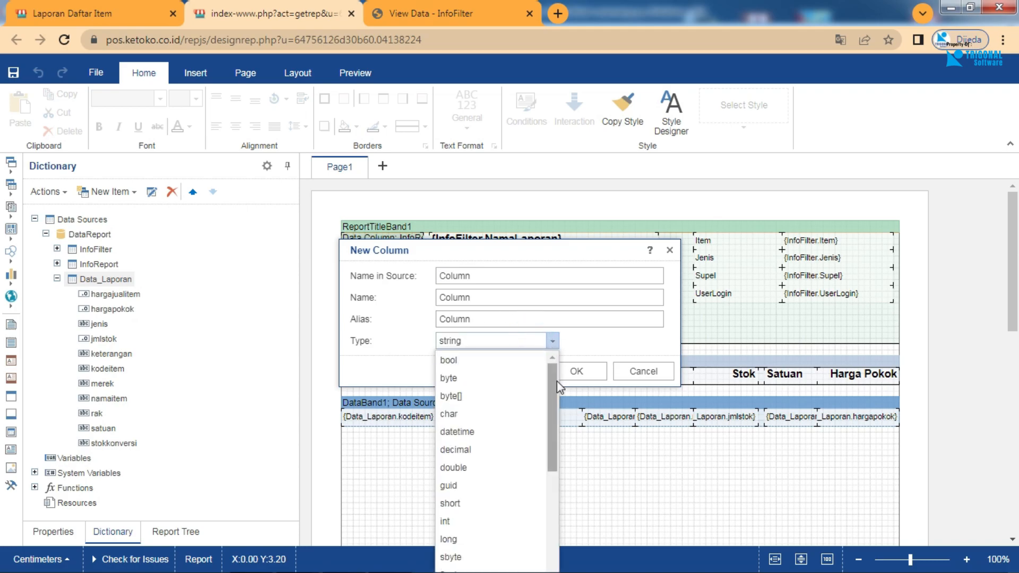
pyautogui.moveTo(552, 395); pyautogui.dragTo(580, 532)
pyautogui.click(584, 549)
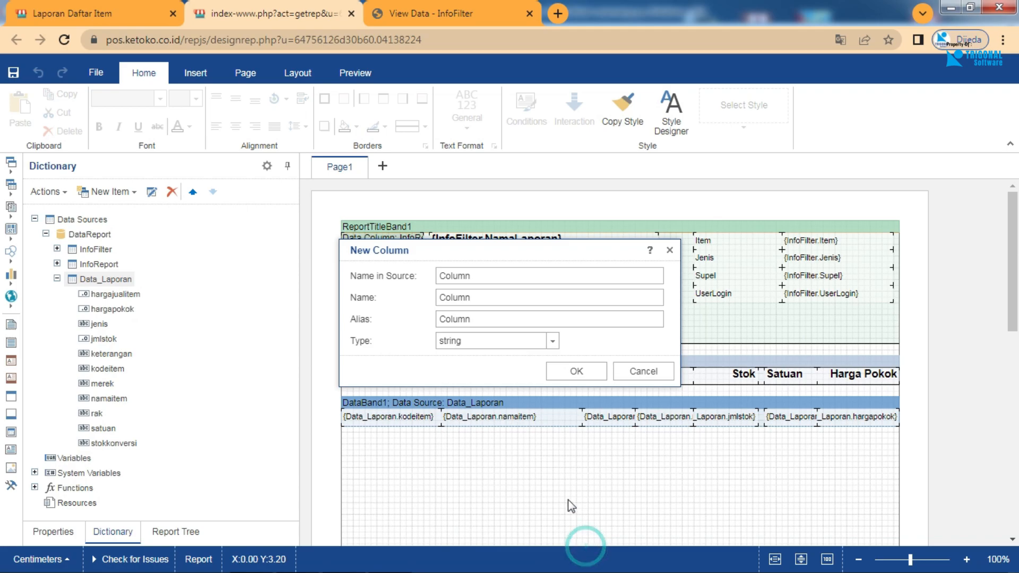
# Cancel the new column and look through the fonts available for the selected report title text.
pyautogui.click(642, 371)
pyautogui.click(155, 101)
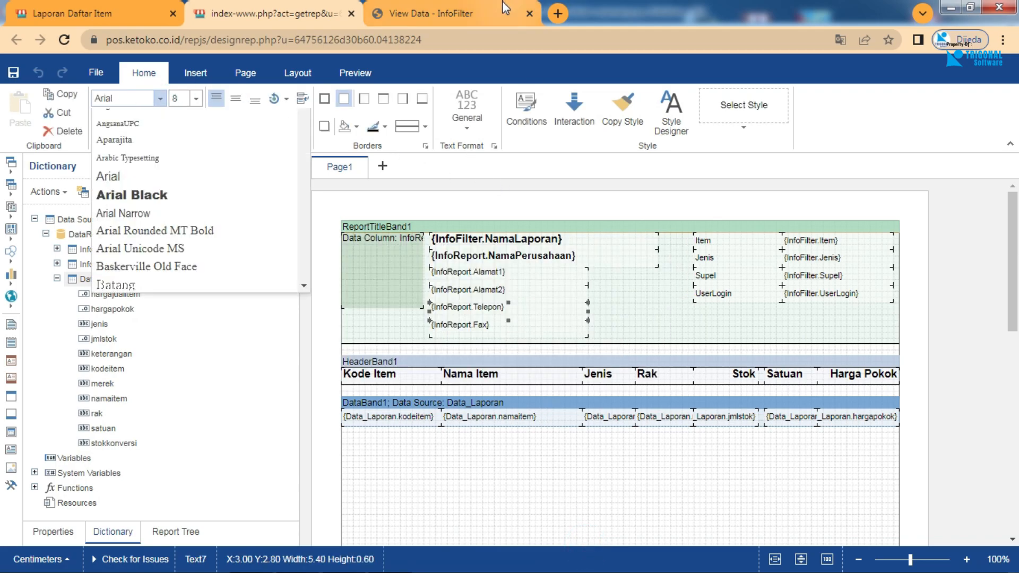
pyautogui.click(305, 130)
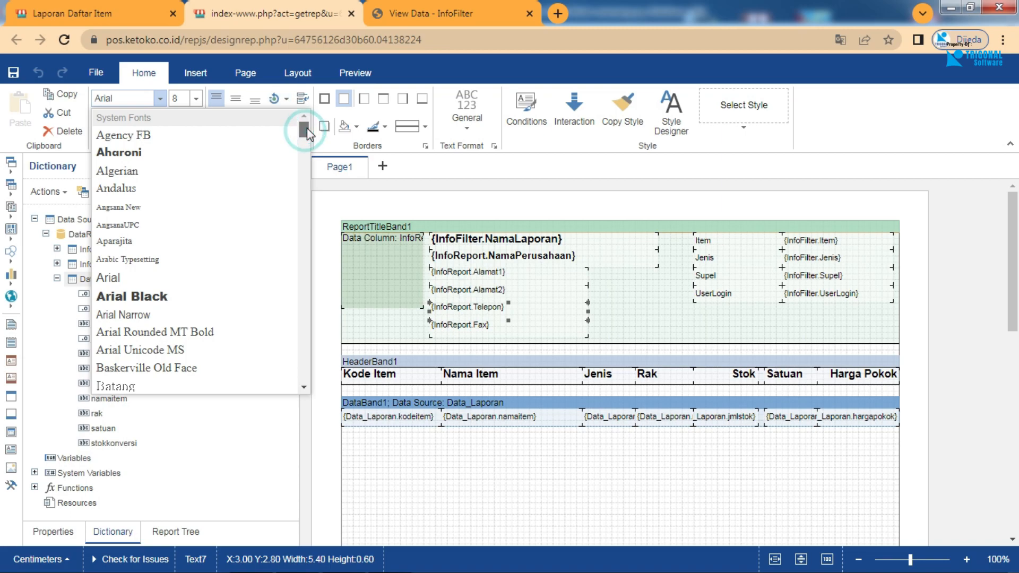
pyautogui.click(460, 177)
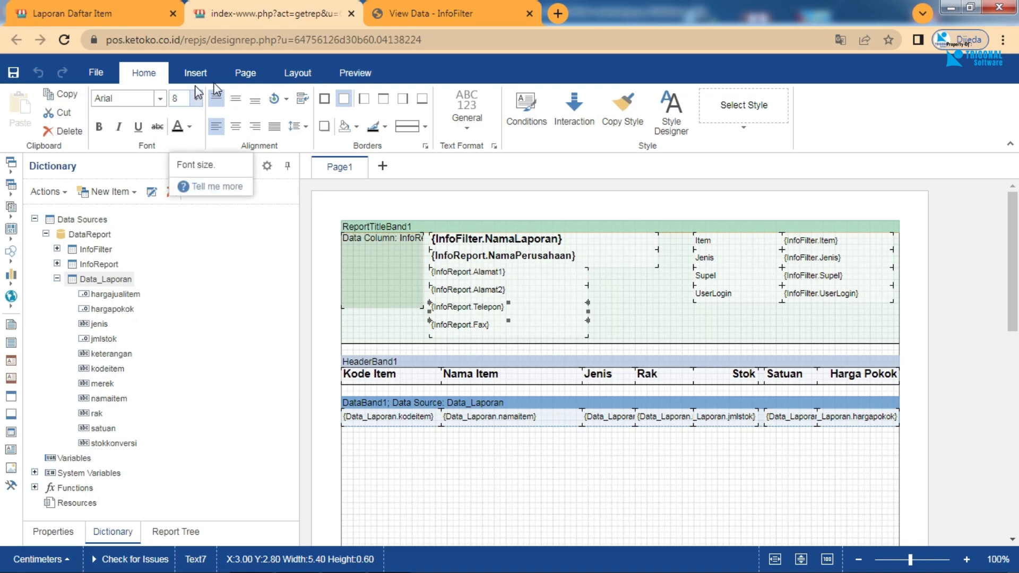
# Review the bands and components offered in the toolbox setup and leave it without changes.
pyautogui.click(10, 487)
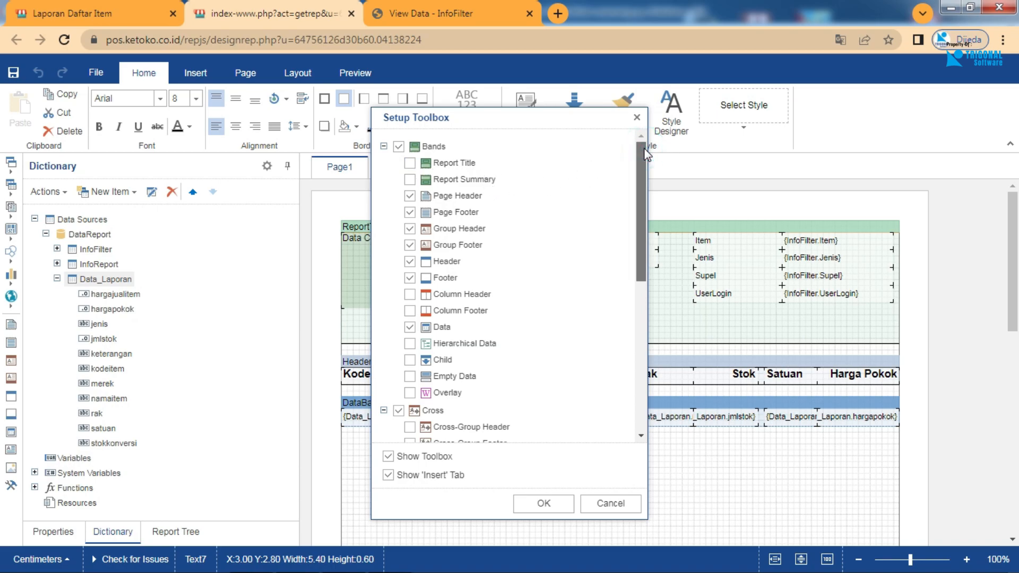
pyautogui.moveTo(641, 161); pyautogui.dragTo(658, 374)
pyautogui.click(610, 502)
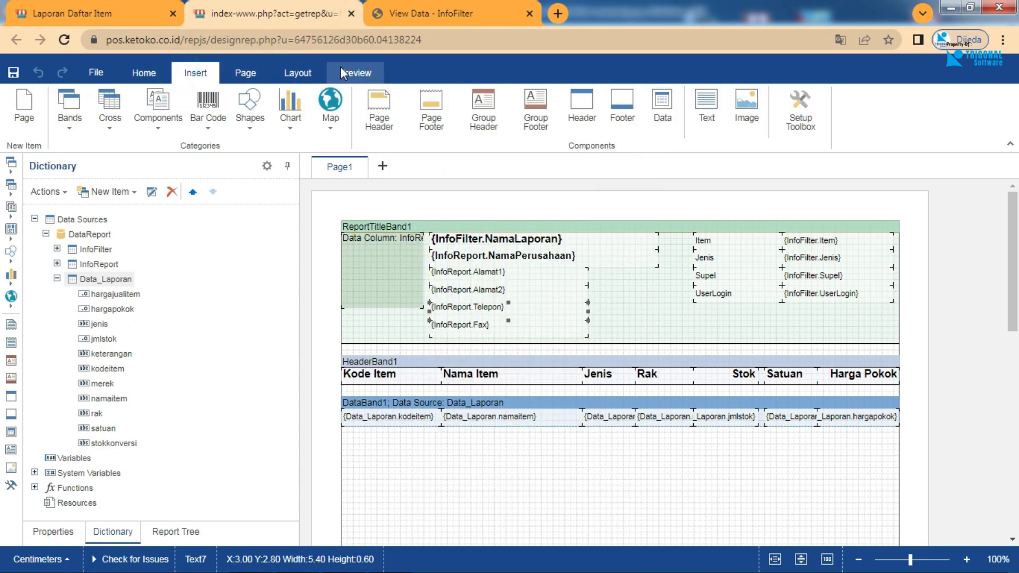
# Preview the item list report and return to its design.
pyautogui.click(352, 74)
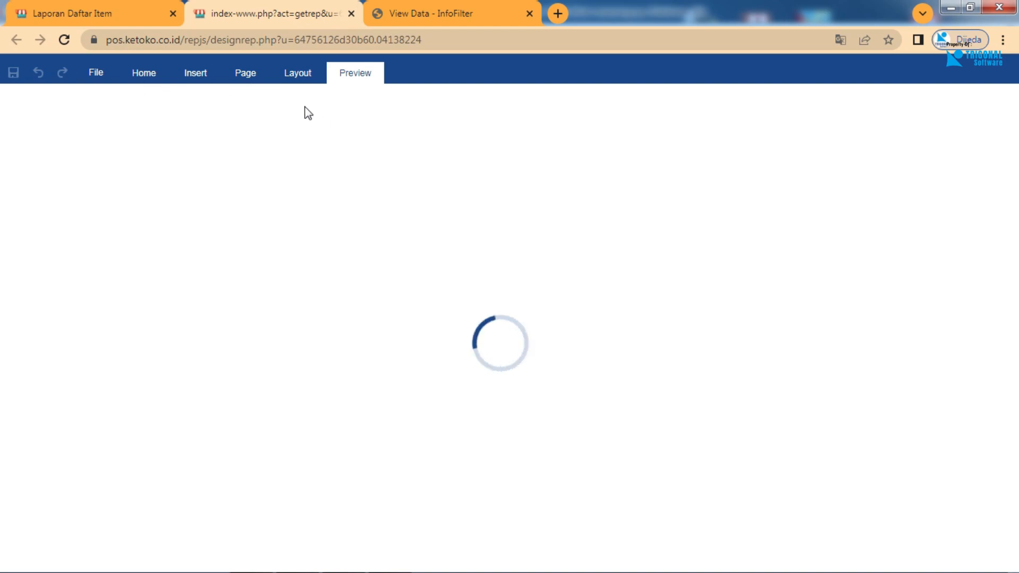
pyautogui.moveTo(391, 569)
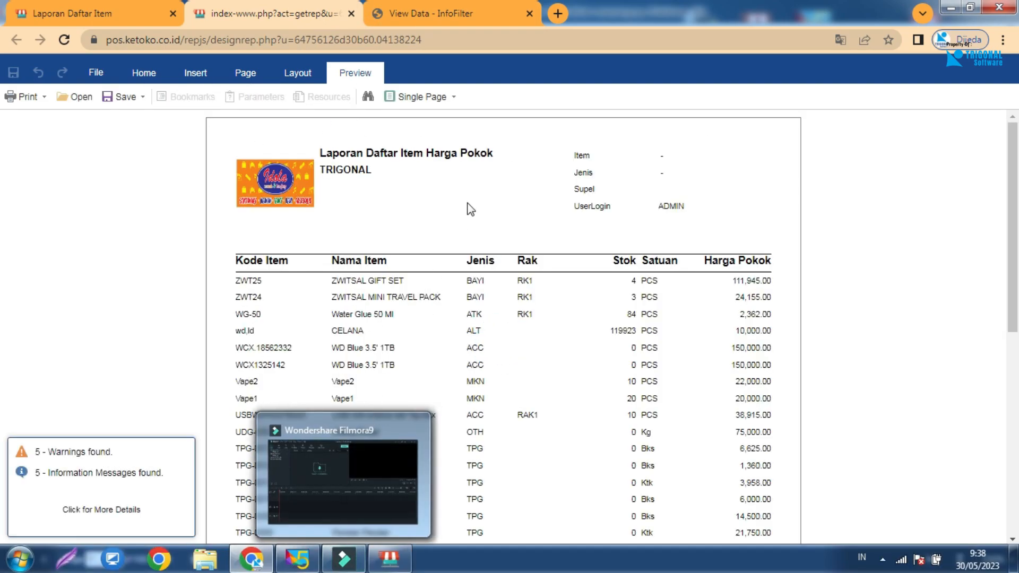
pyautogui.click(143, 73)
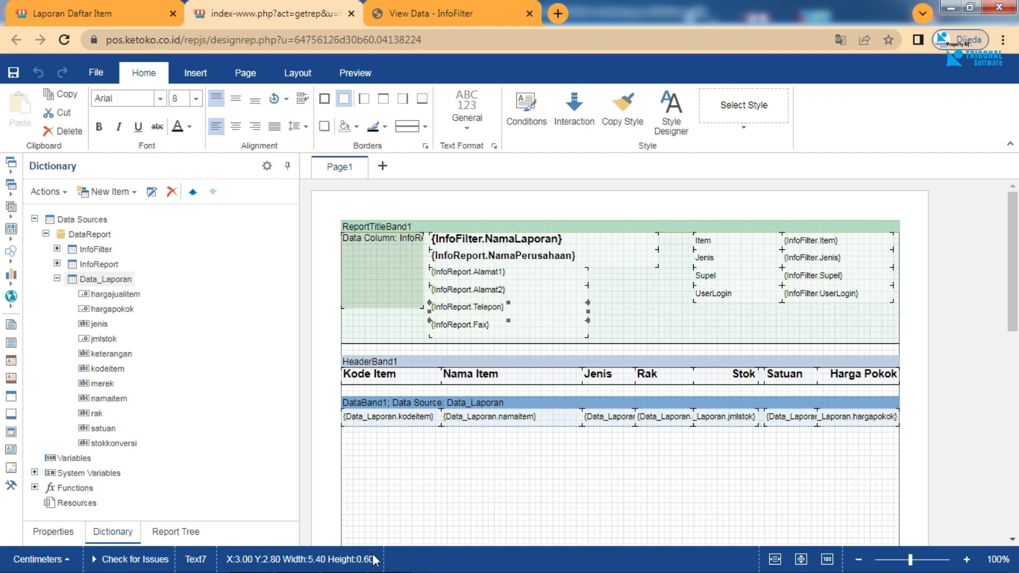
# Switch to iPos and open the Daftar Item Harga Pokok report design in a maximized designer.
pyautogui.moveTo(377, 572)
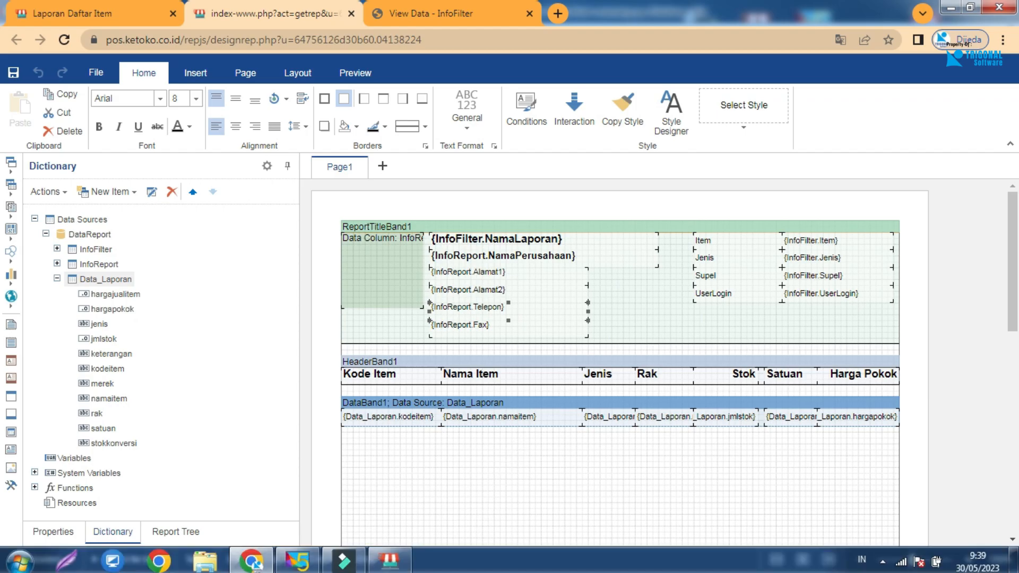
pyautogui.click(312, 566)
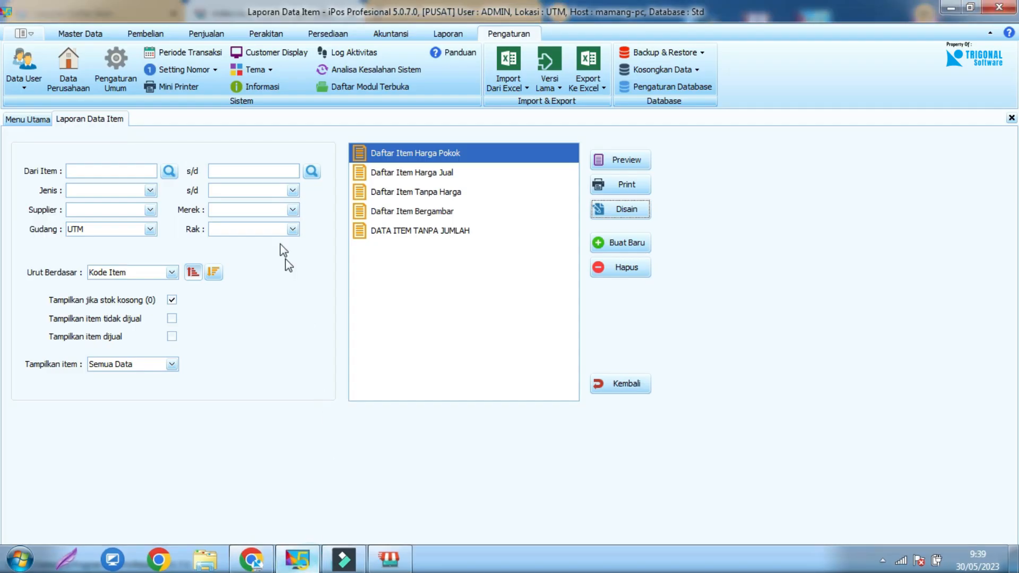
pyautogui.click(615, 212)
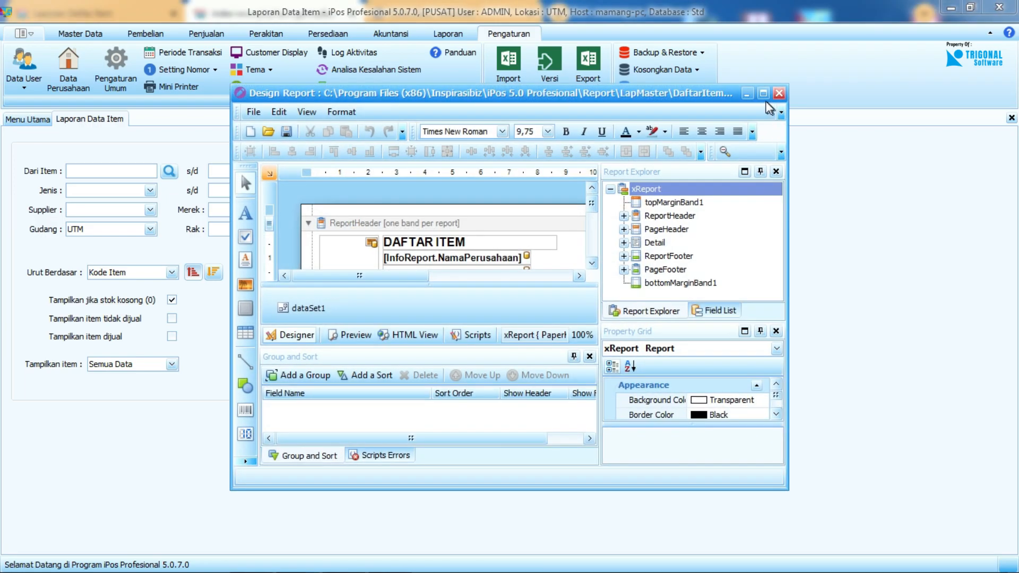
pyautogui.click(763, 93)
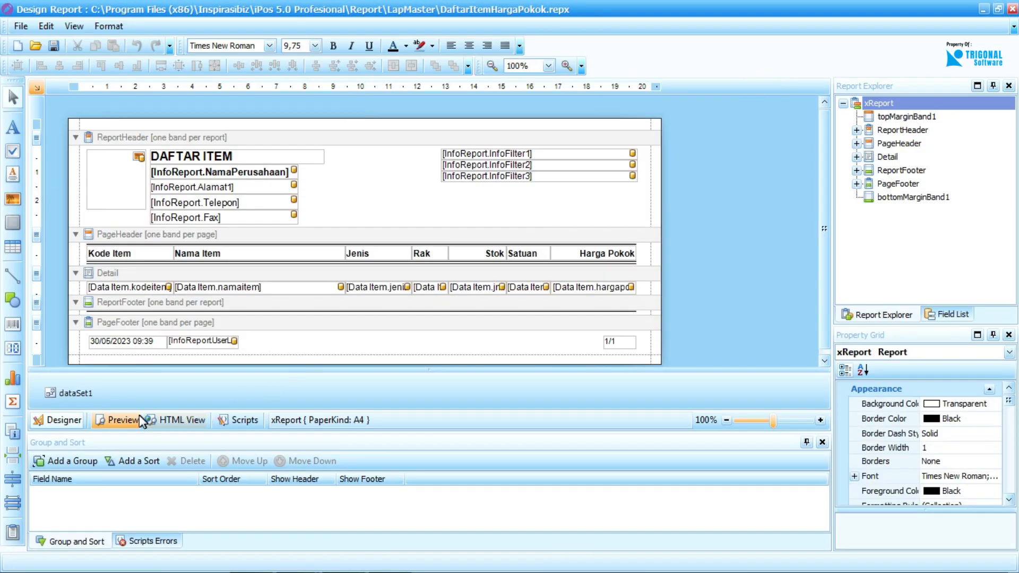
# Try a Before Print event script for the report, delete its code and close the designer.
pyautogui.click(233, 419)
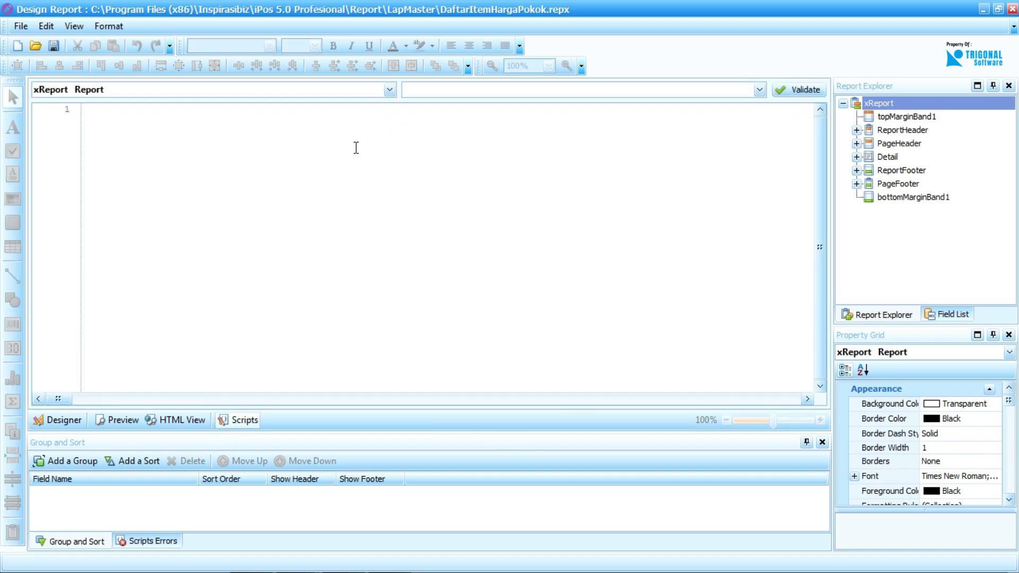
pyautogui.click(759, 90)
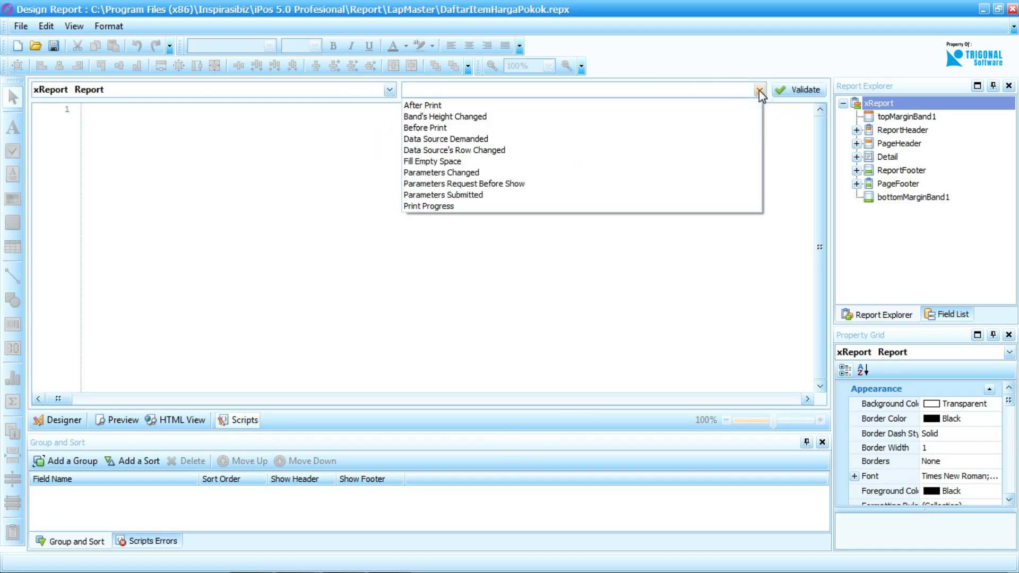
pyautogui.click(620, 128)
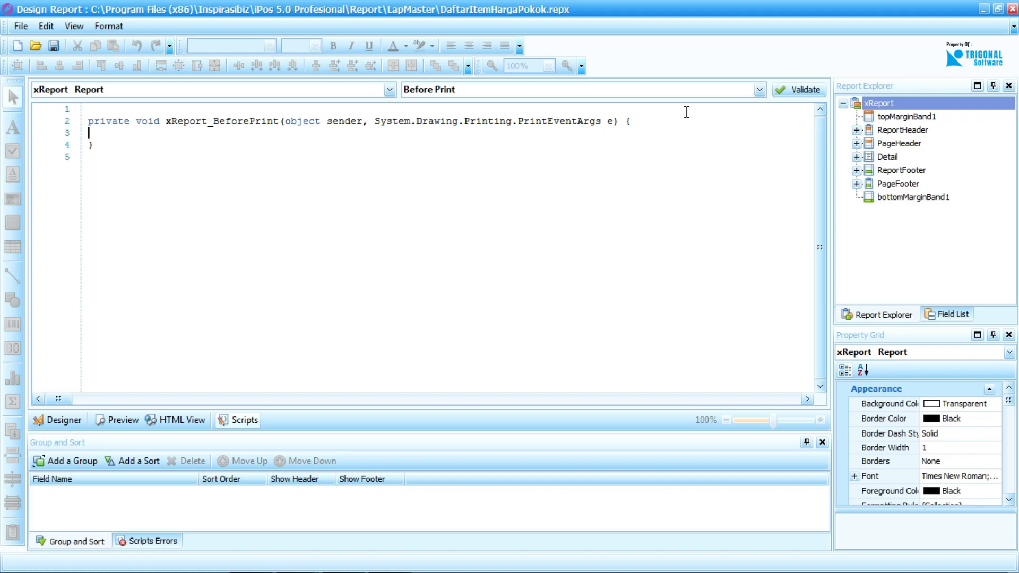
pyautogui.moveTo(165, 153); pyautogui.dragTo(80, 115)
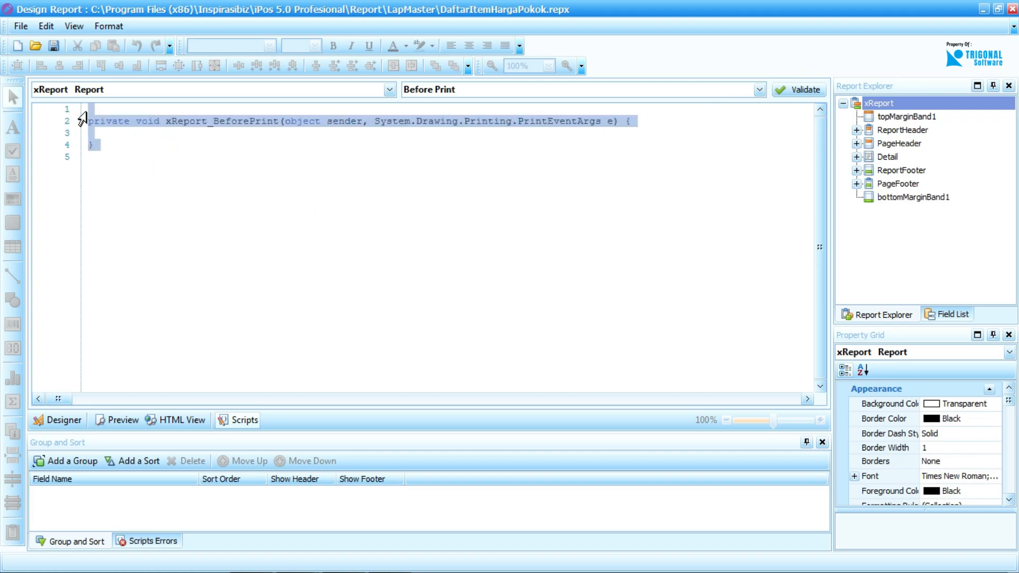
pyautogui.press('Delete')
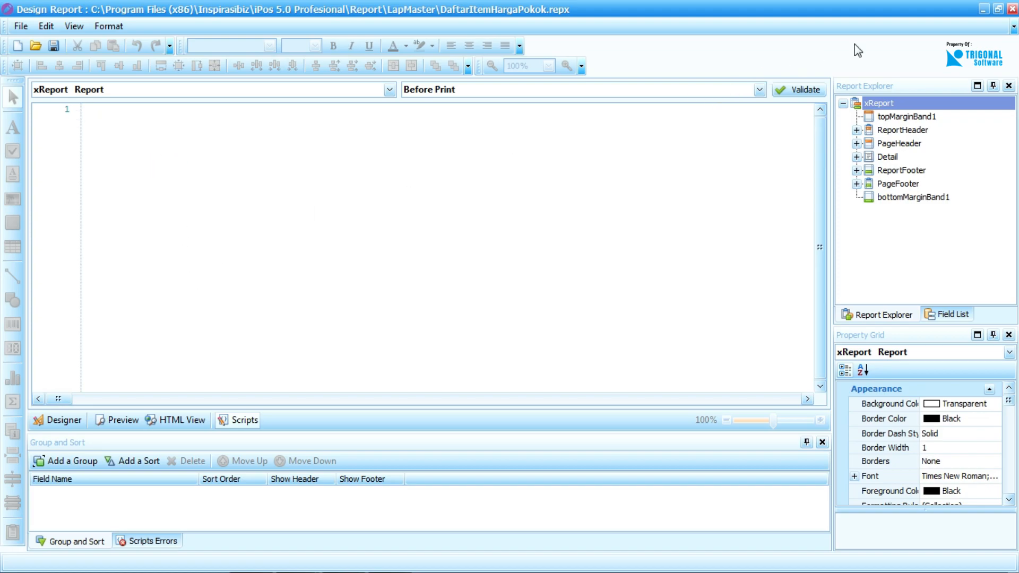
pyautogui.click(1012, 9)
pyautogui.click(523, 313)
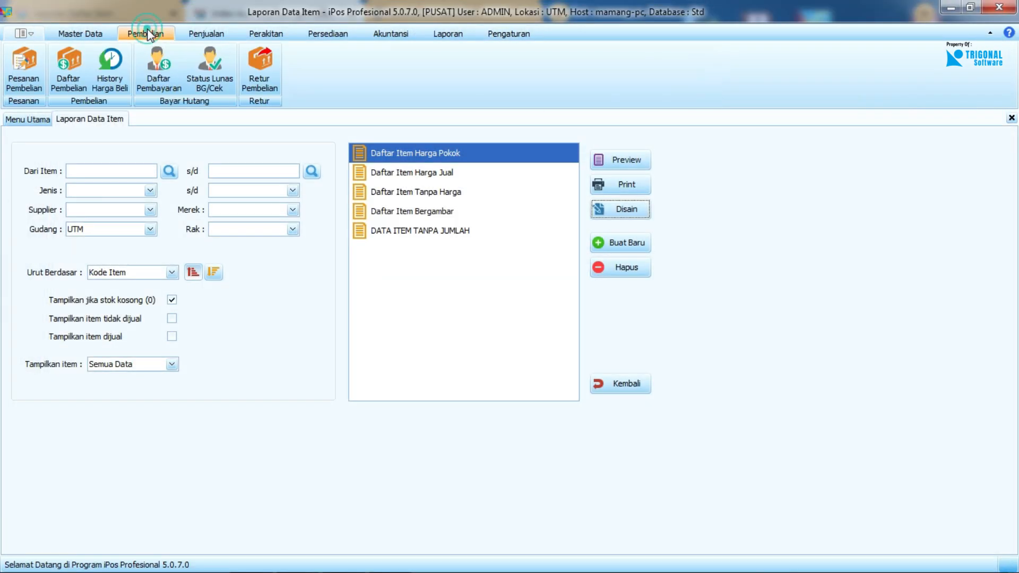
# Open the supplier SP0001 purchase from Daftar Pembelian for editing.
pyautogui.click(59, 66)
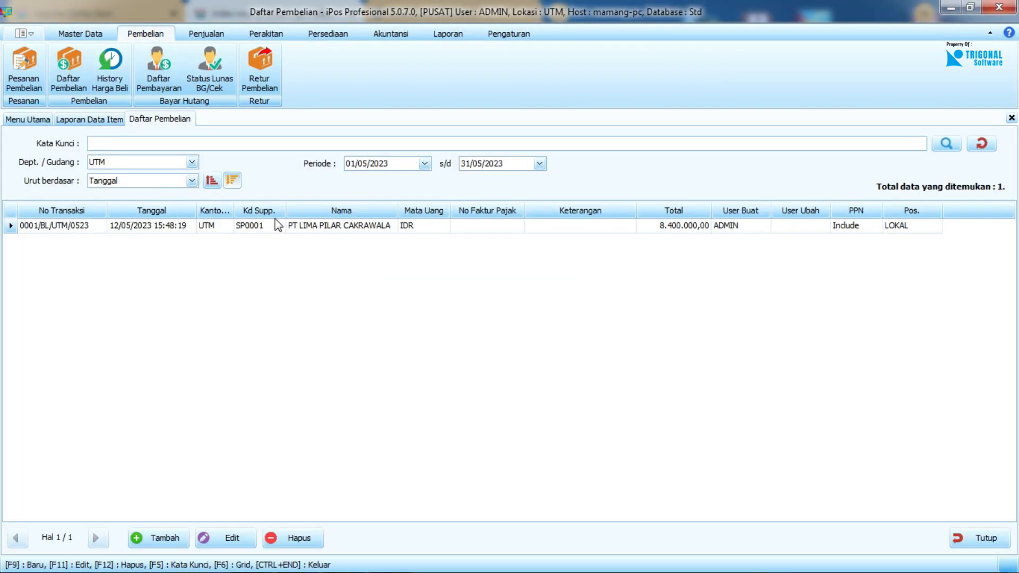
pyautogui.click(289, 227)
pyautogui.click(232, 531)
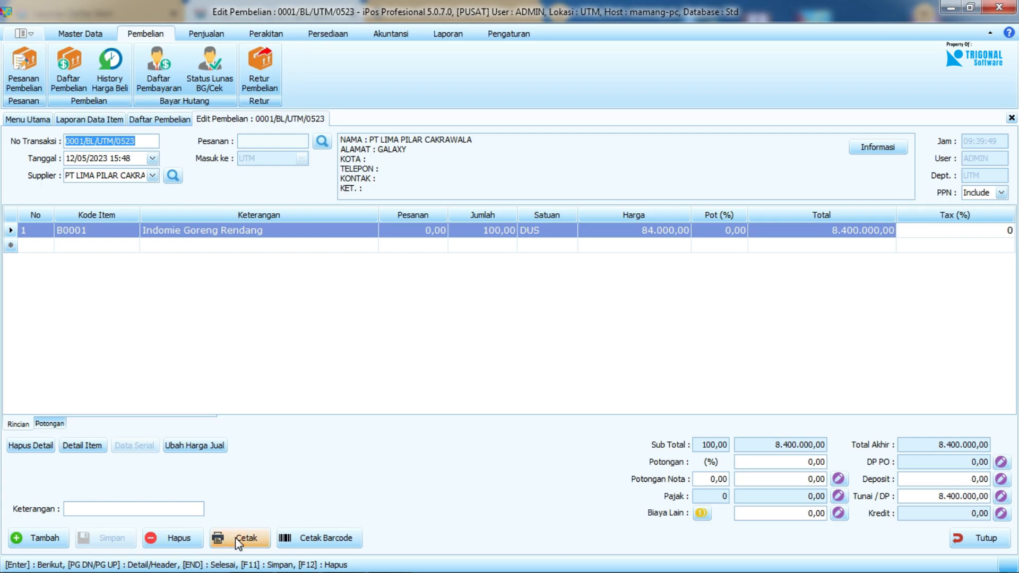
# Open the Bukti Pembelian print design and show its scripts in a maximized designer.
pyautogui.click(243, 535)
pyautogui.click(597, 277)
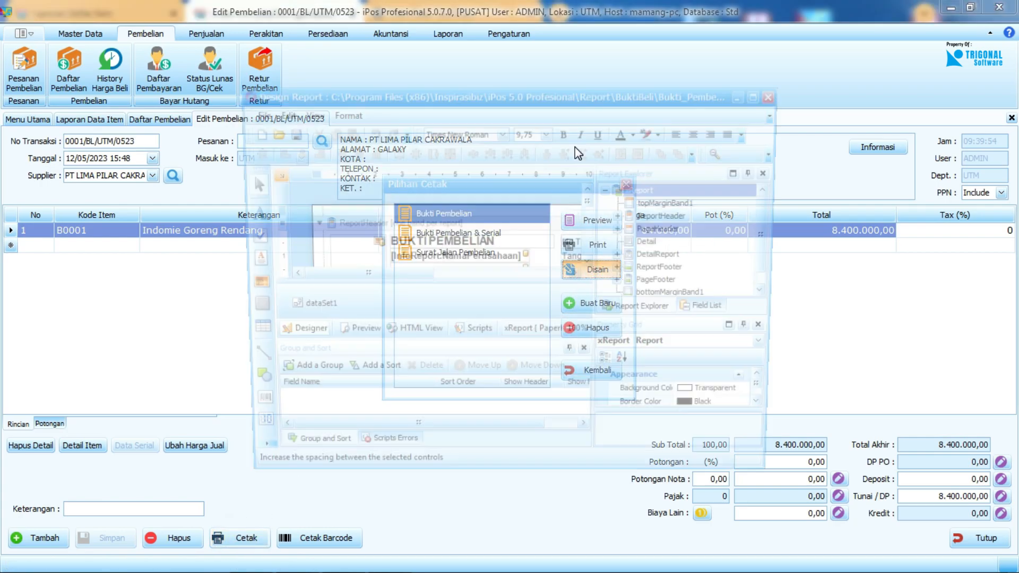
pyautogui.click(476, 341)
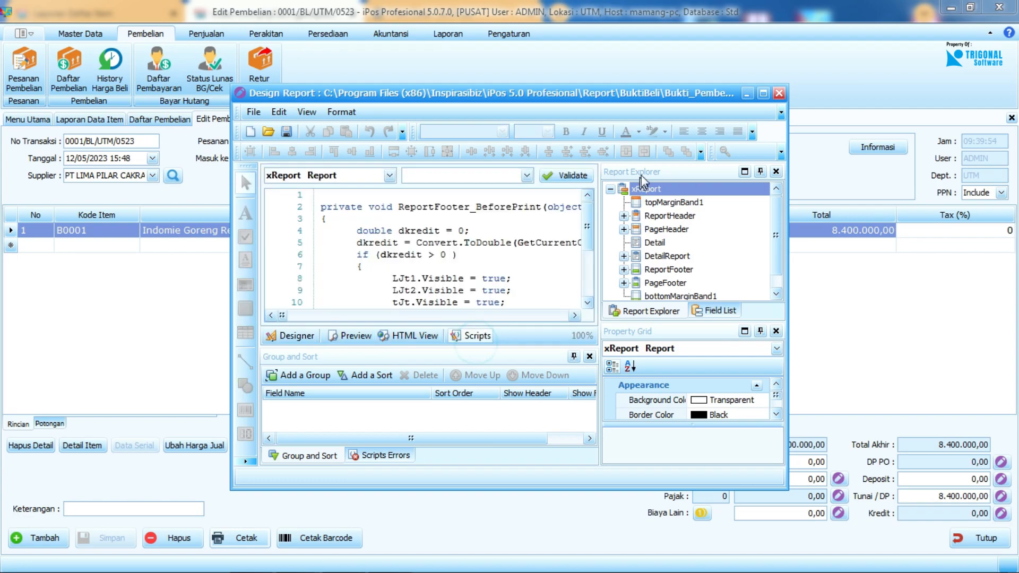
pyautogui.click(763, 92)
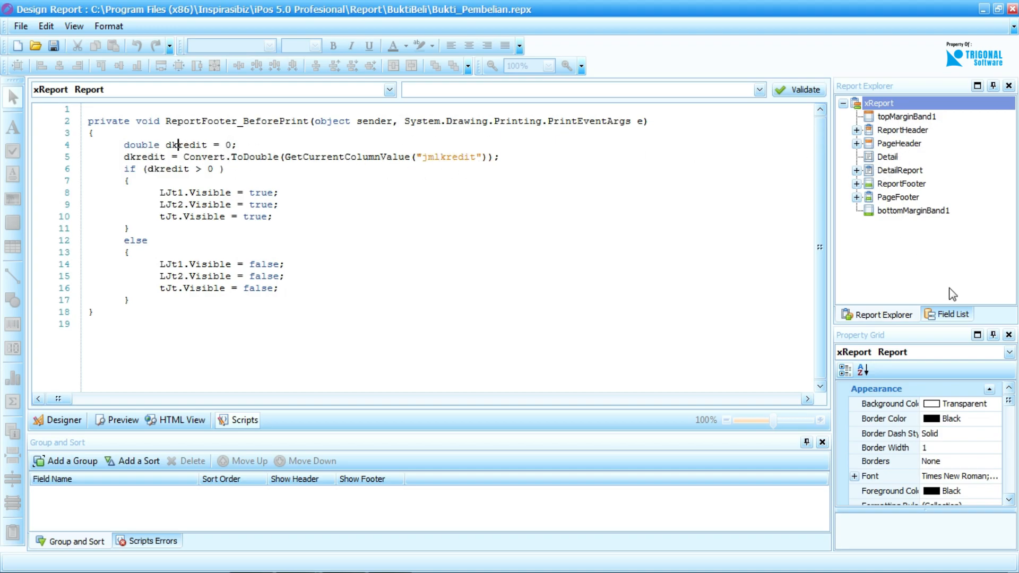
# Find the jmlkredit field under Data Transaksi and examine the dkredit condition in the script that uses it.
pyautogui.click(953, 314)
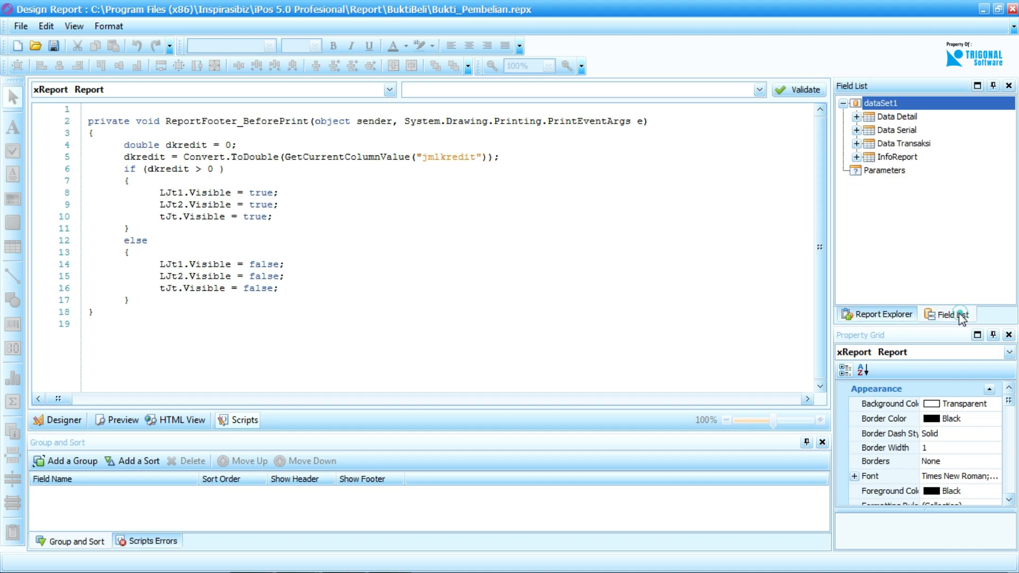
pyautogui.click(856, 116)
pyautogui.scroll(-3, 896, 170)
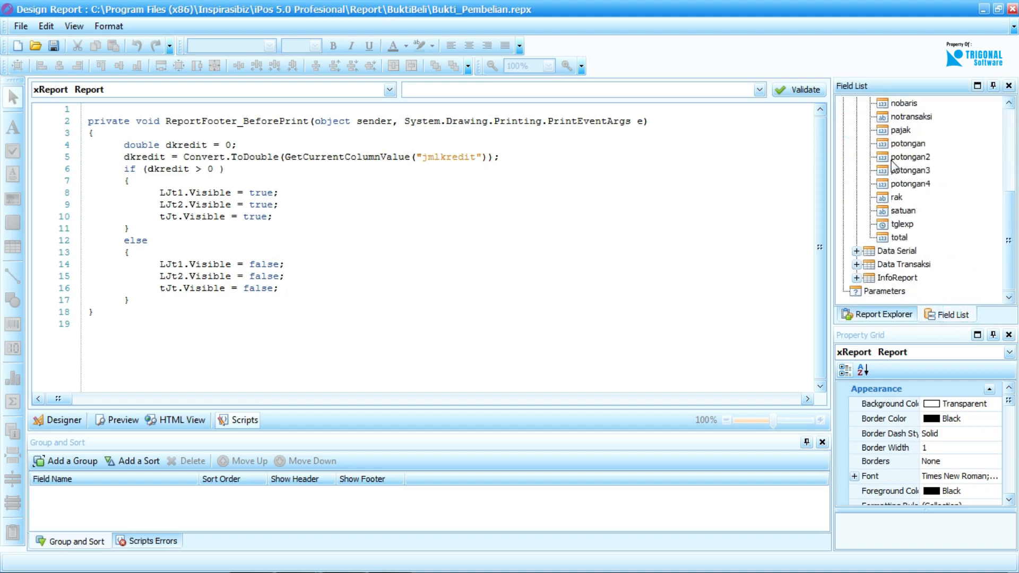
pyautogui.click(857, 265)
pyautogui.scroll(-5, 922, 241)
pyautogui.scroll(10, 932, 245)
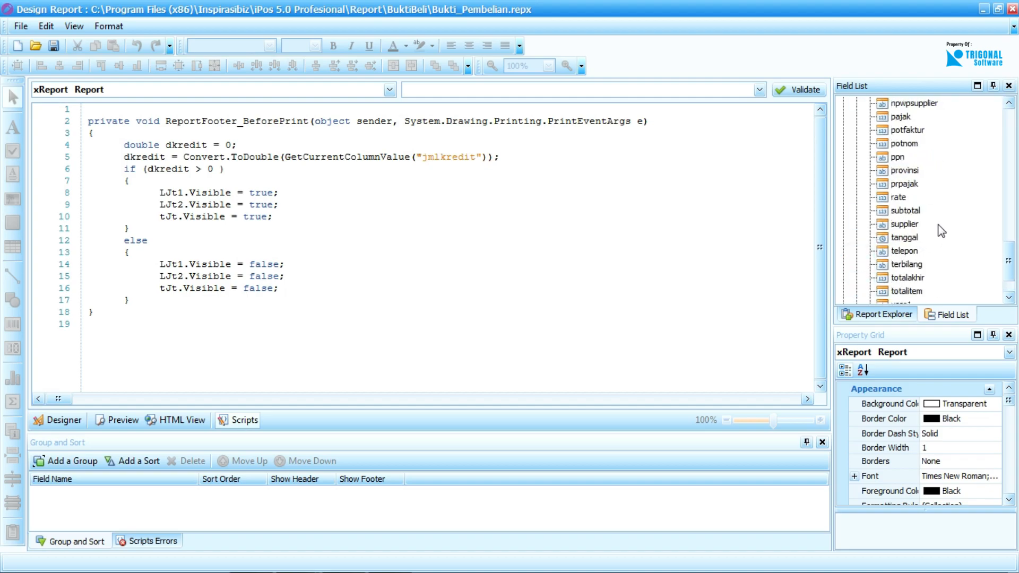
pyautogui.click(926, 236)
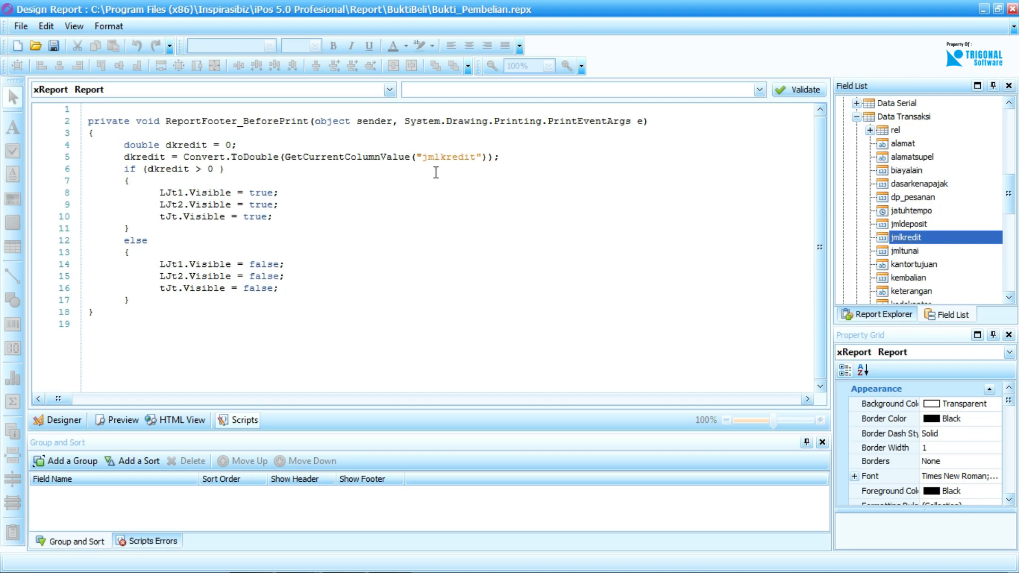
pyautogui.click(248, 179)
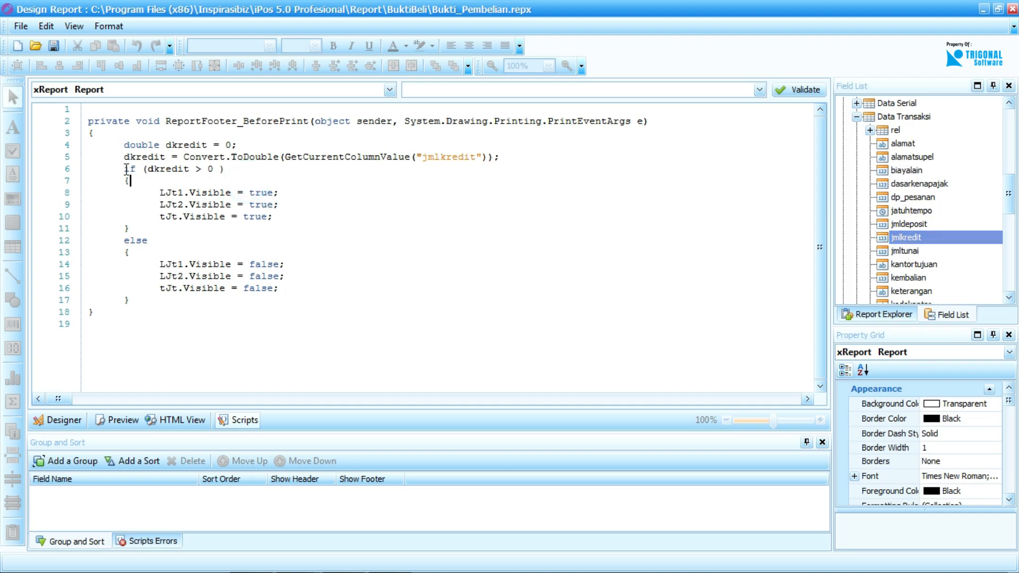
pyautogui.click(195, 169)
# Return to the report design and locate the LJt1 label among the ReportFooter elements in the report structure.
pyautogui.click(71, 420)
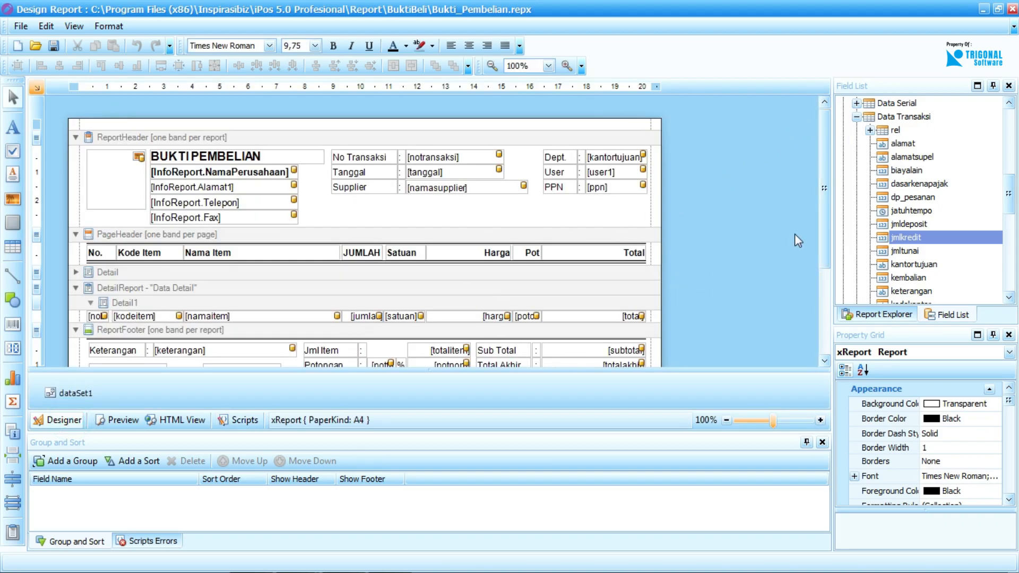
pyautogui.moveTo(823, 191); pyautogui.dragTo(823, 276)
pyautogui.click(884, 314)
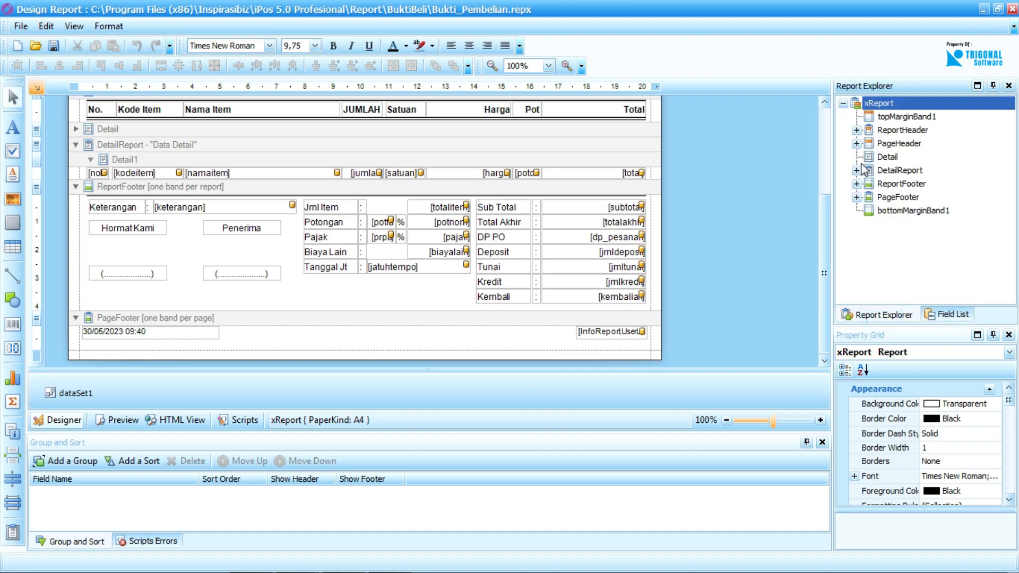
pyautogui.click(856, 130)
pyautogui.scroll(-5, 865, 218)
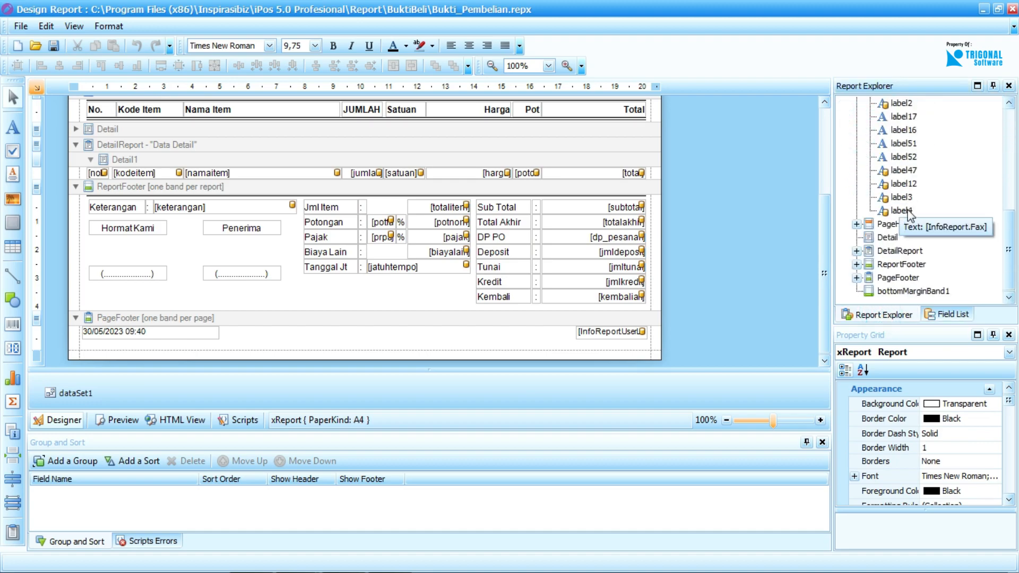
pyautogui.doubleClick(866, 224)
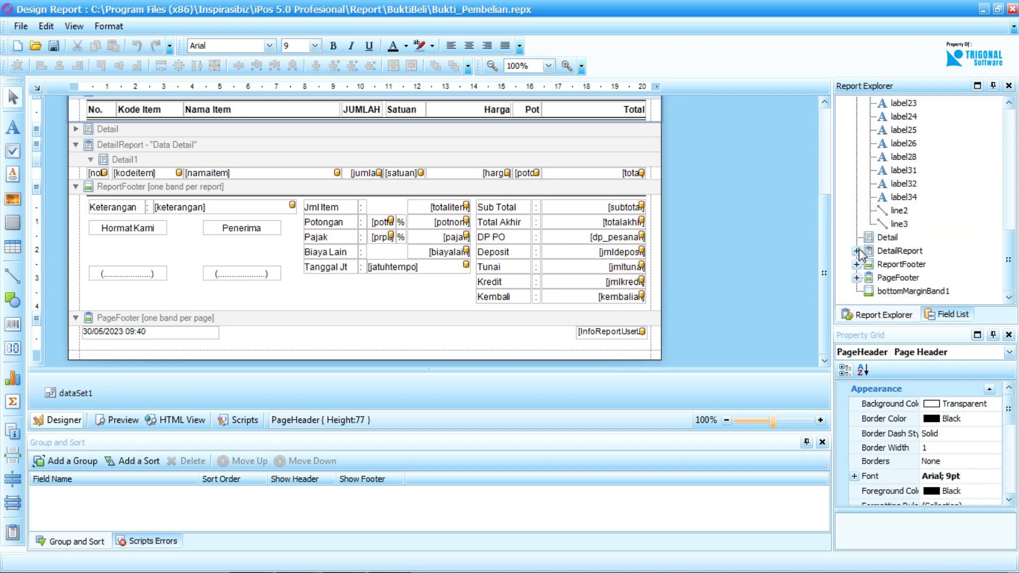
pyautogui.click(857, 251)
pyautogui.click(857, 264)
pyautogui.scroll(-6, 921, 247)
pyautogui.scroll(-3, 925, 243)
pyautogui.click(901, 212)
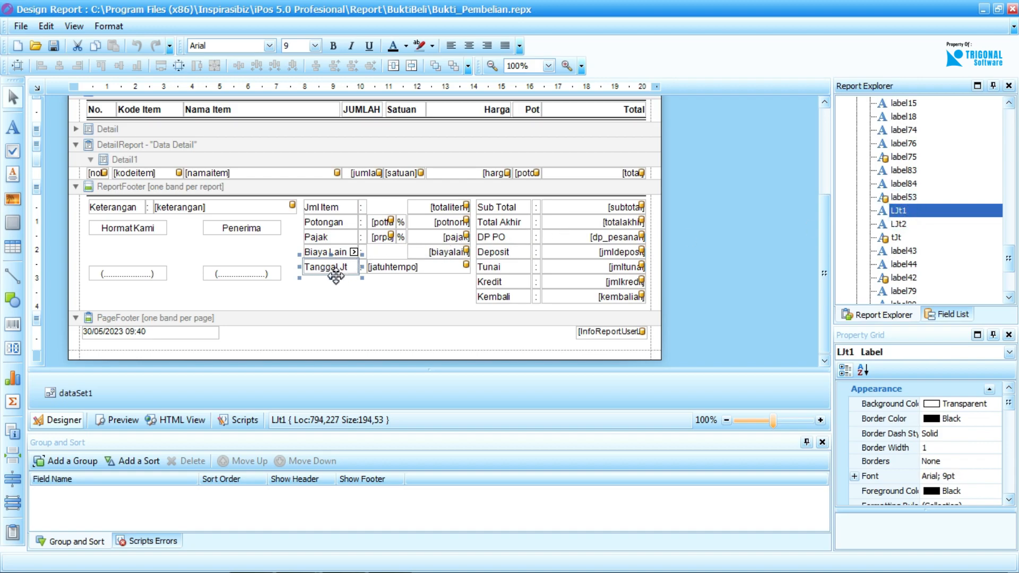
# Reopen the scripts and highlight the body of ReportFooter_BeforePrint.
pyautogui.click(238, 420)
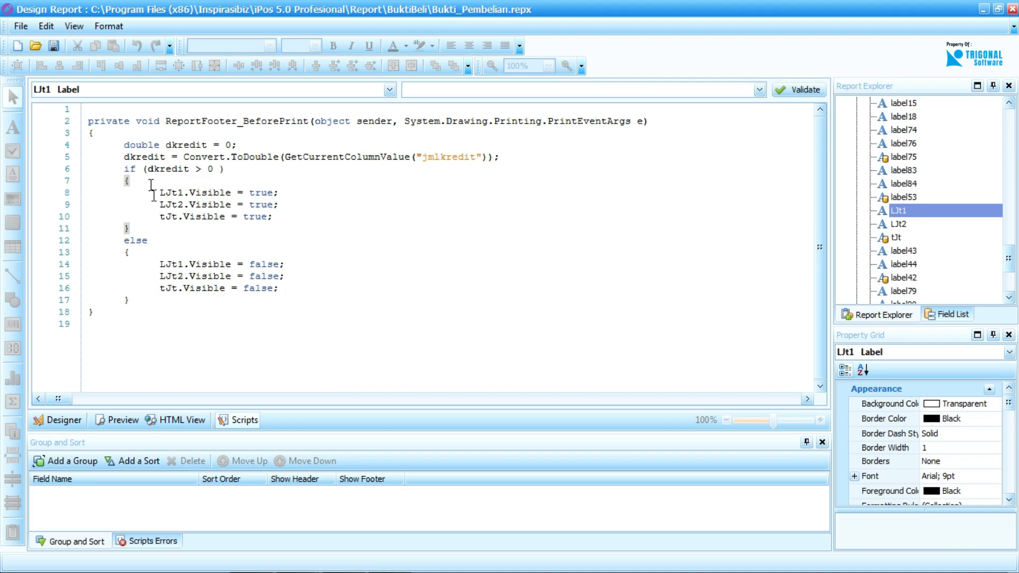
pyautogui.moveTo(153, 300); pyautogui.dragTo(130, 144)
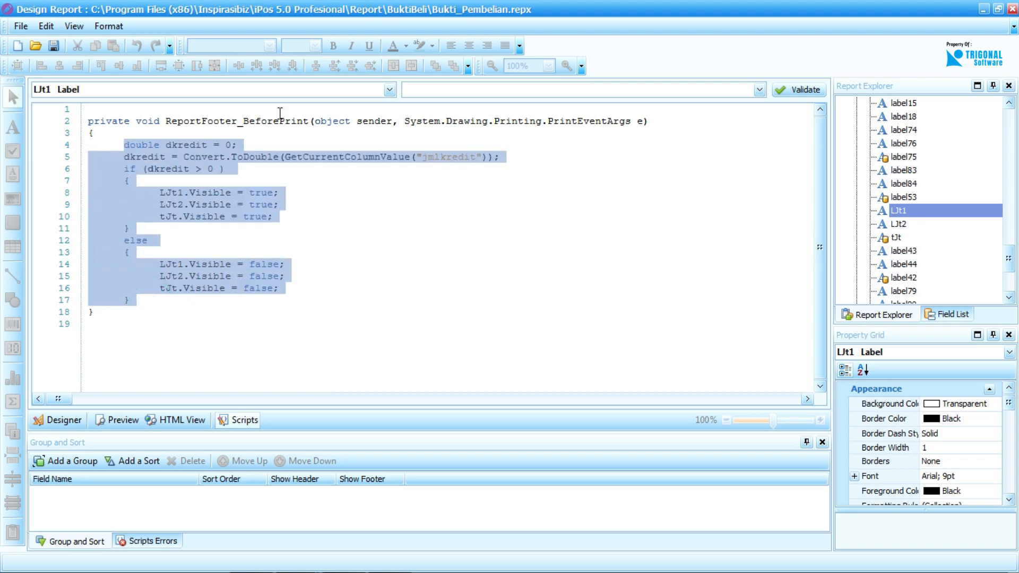
# Comment out the ReportFooter_BeforePrint code from the dkredit declaration to the last tJt.Visible line with /* and */, and remove the closing */.
pyautogui.click(222, 177)
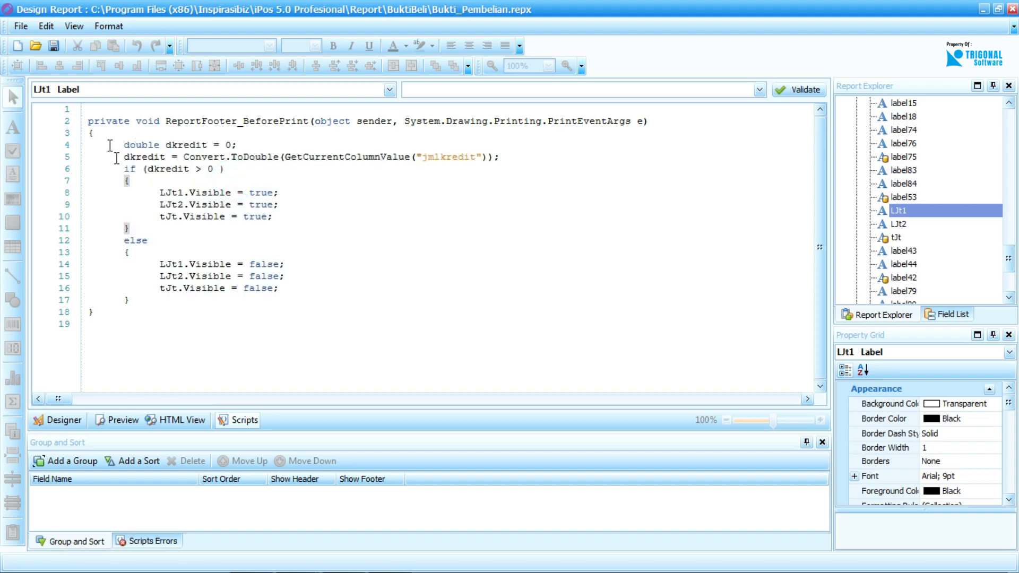
pyautogui.click(121, 142)
pyautogui.write('/*')
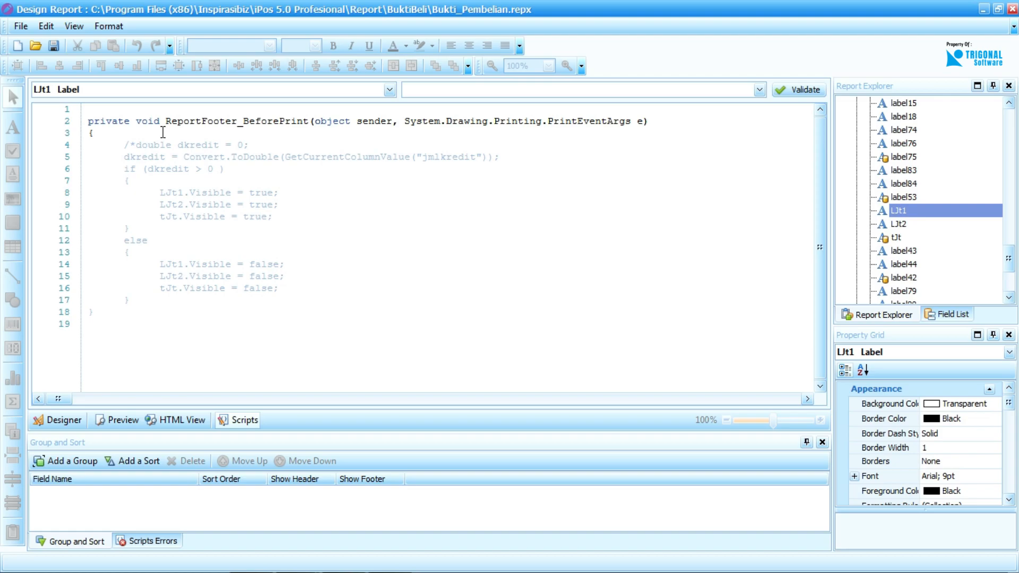
pyautogui.click(297, 290)
pyautogui.write('*/')
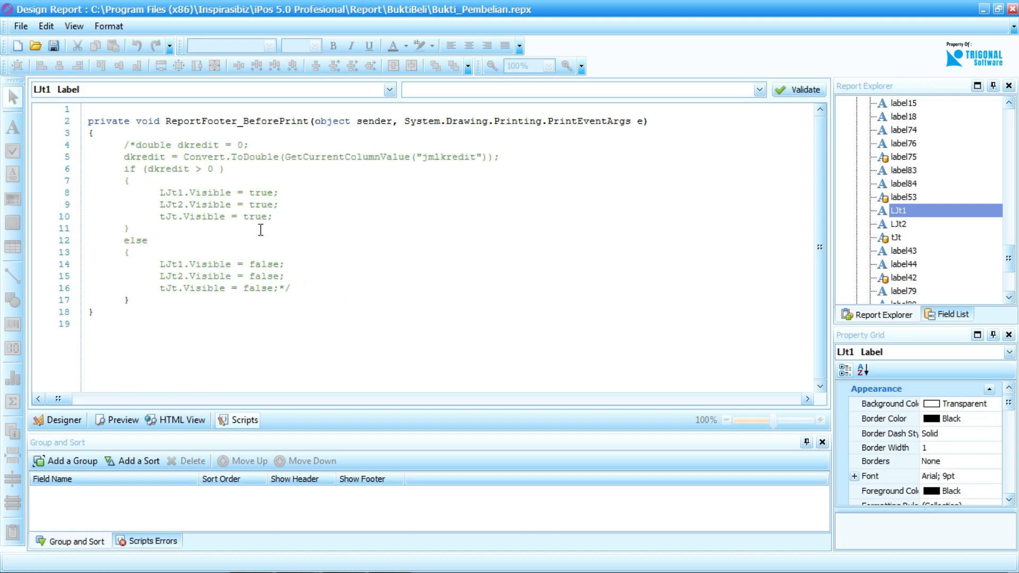
pyautogui.press('BackSpace')
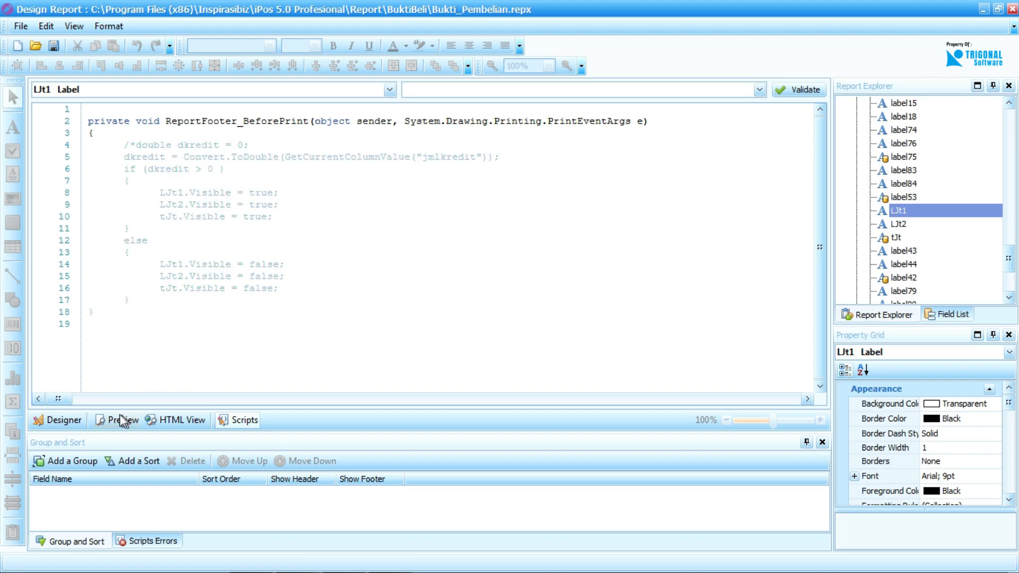
# Return to the Bukti_Pembelian report layout and close the report designer.
pyautogui.click(62, 420)
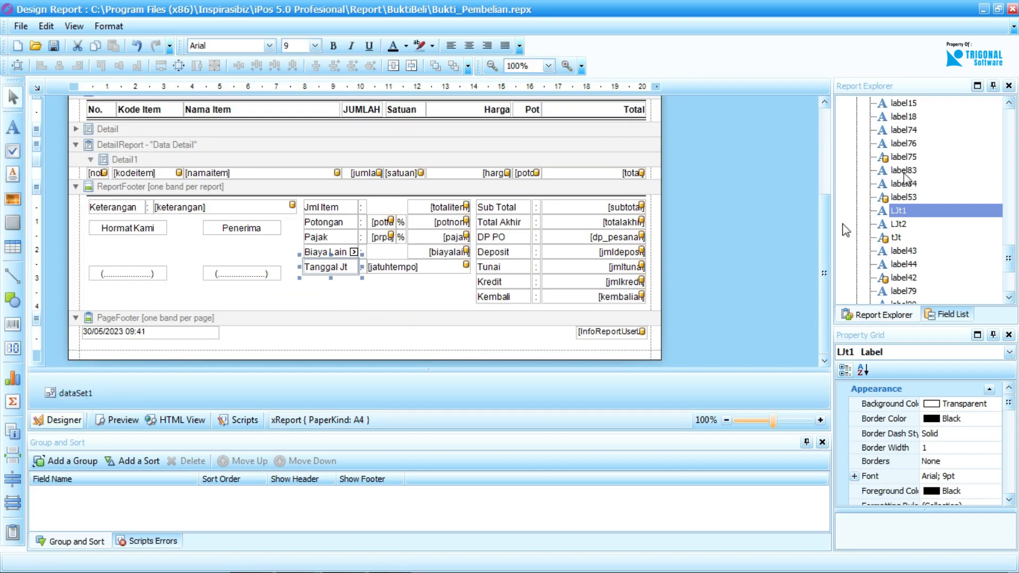
pyautogui.click(1009, 9)
pyautogui.click(511, 314)
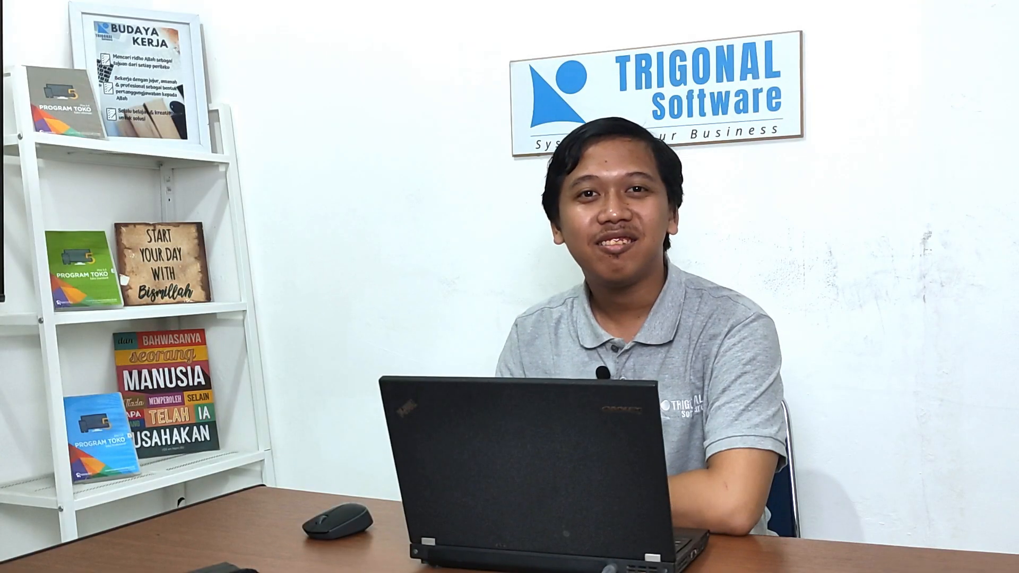